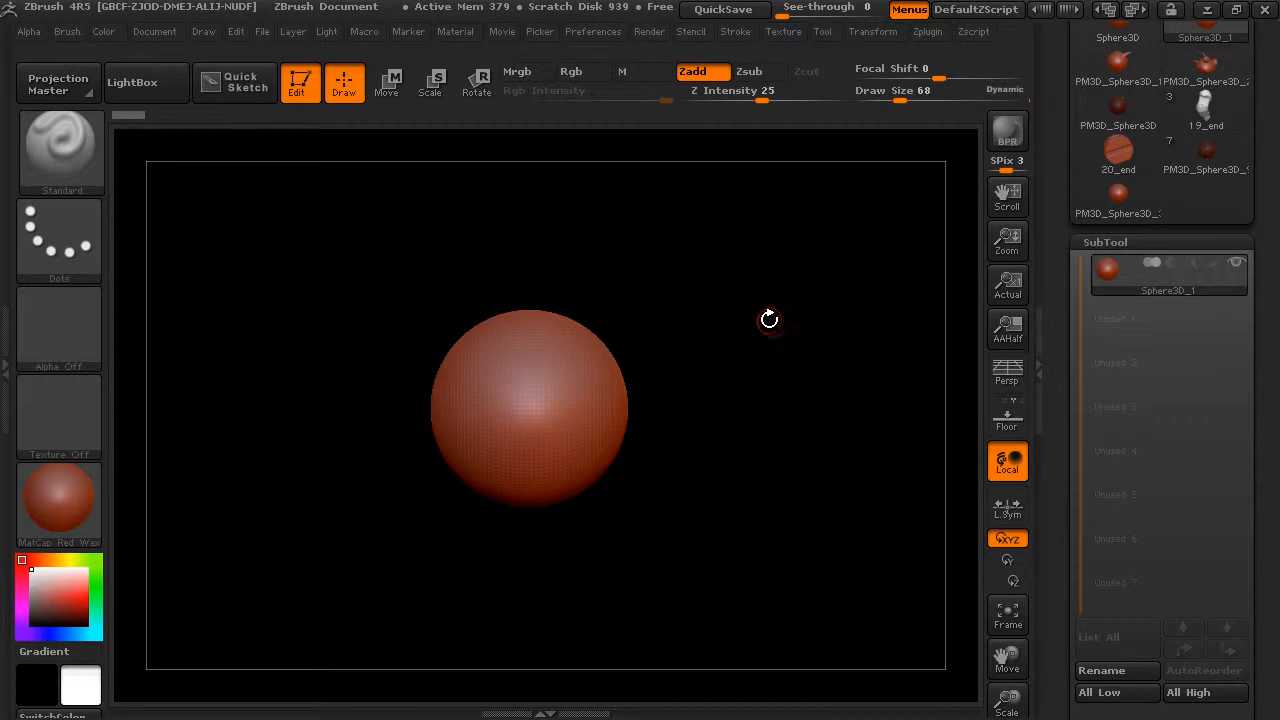
Step: Append a Cube3D and a Cone3D mesh as new subtools of the sphere
{"action": "left_click_drag", "start_coordinate": [753, 404], "coordinate": [769, 378], "text": "alt"}
{"action": "left_click_drag", "start_coordinate": [1060, 430], "coordinate": [1060, 226]}
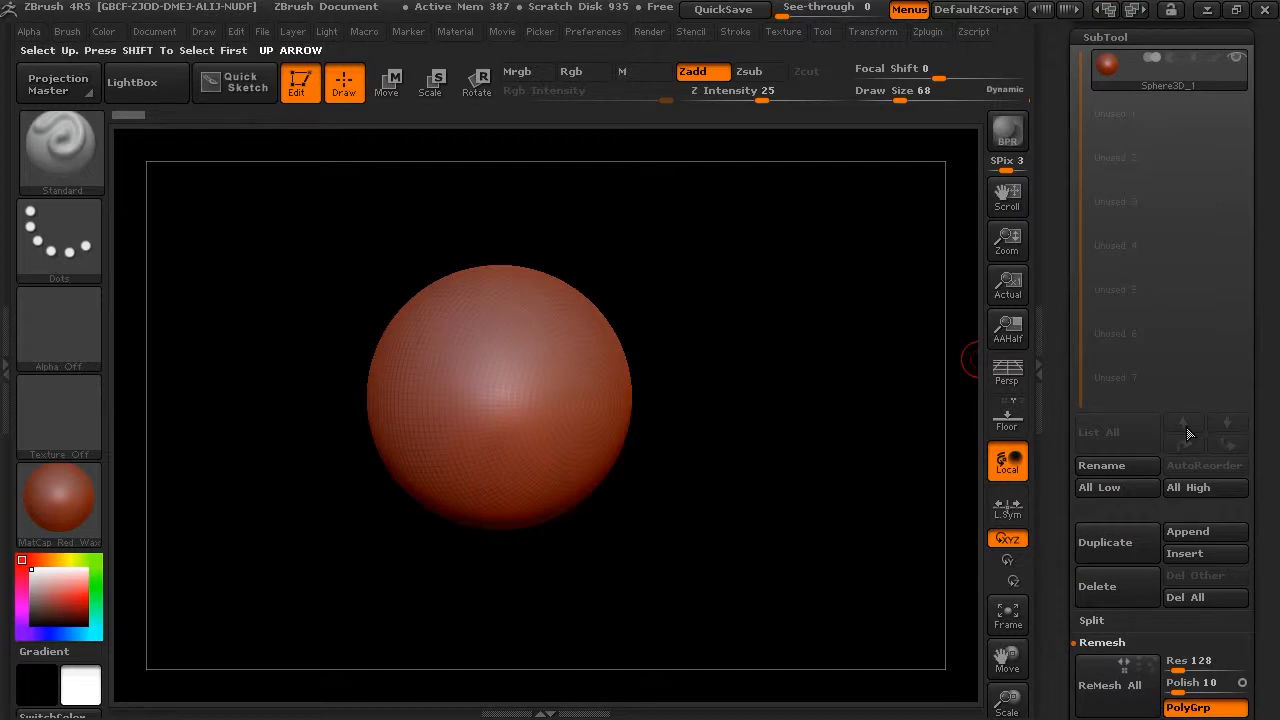
{"action": "left_click", "coordinate": [1200, 533]}
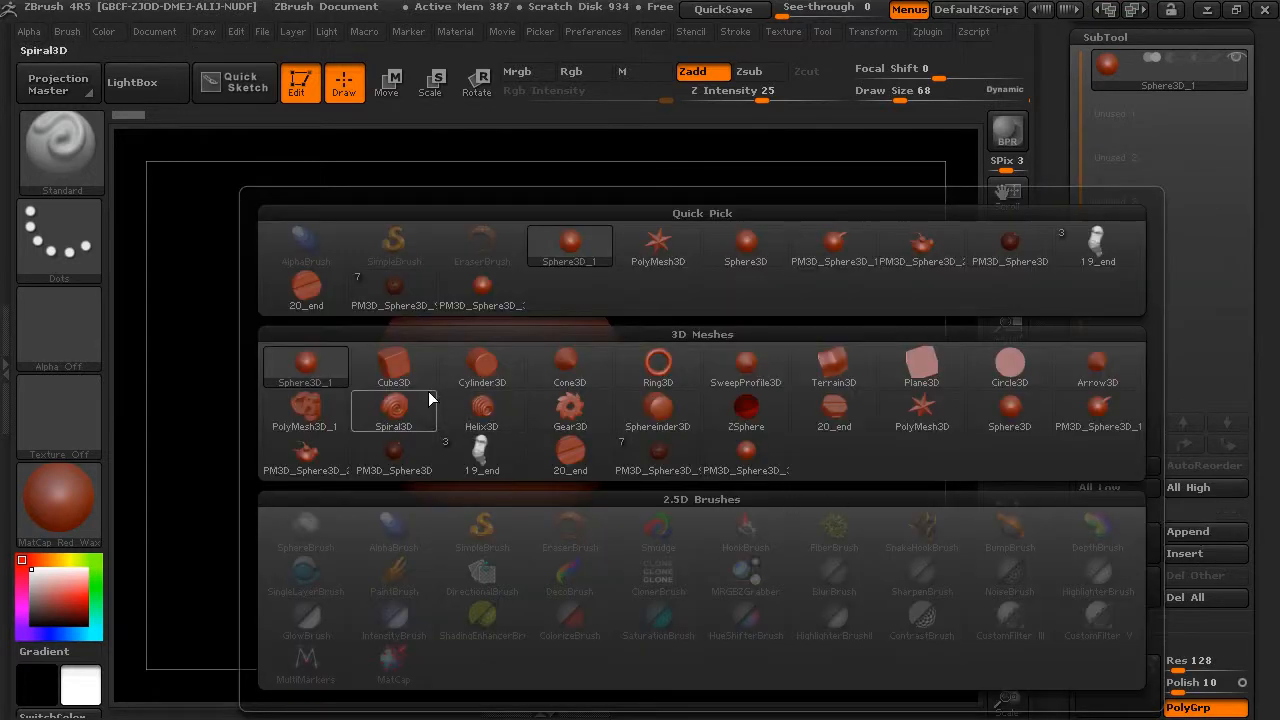
{"action": "left_click", "coordinate": [394, 368]}
{"action": "left_click", "coordinate": [1219, 537]}
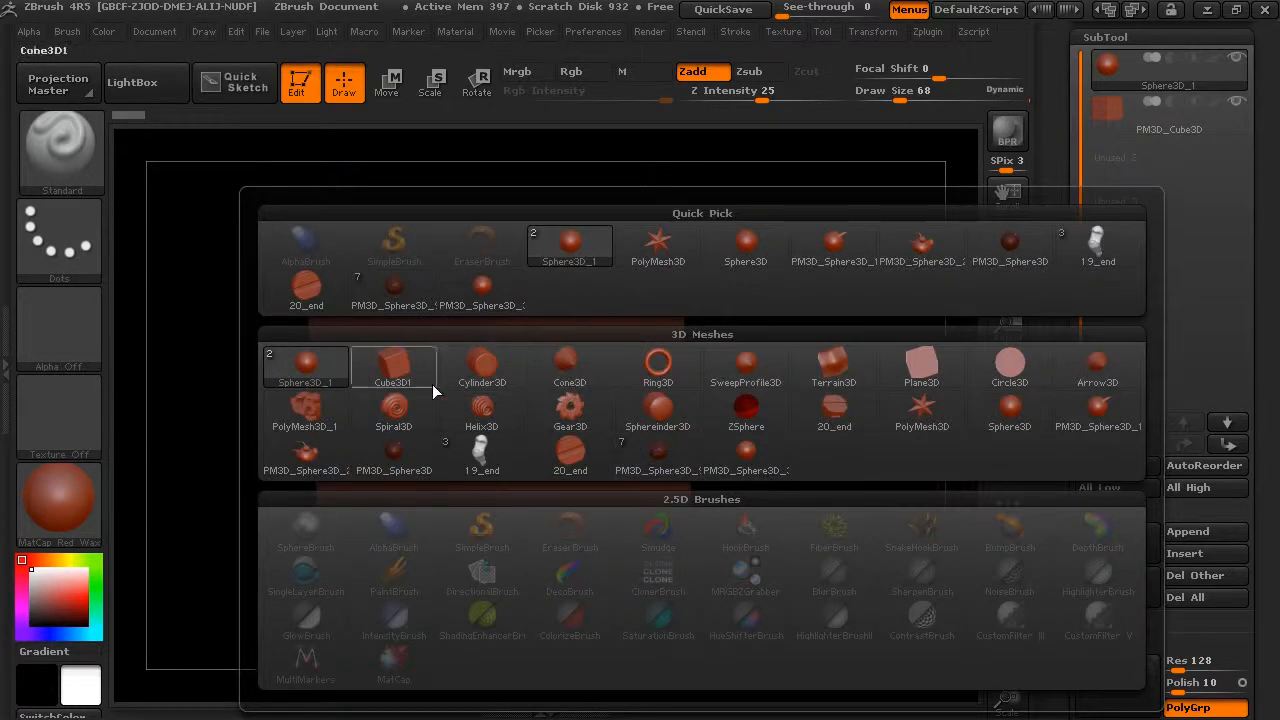
{"action": "left_click", "coordinate": [569, 370]}
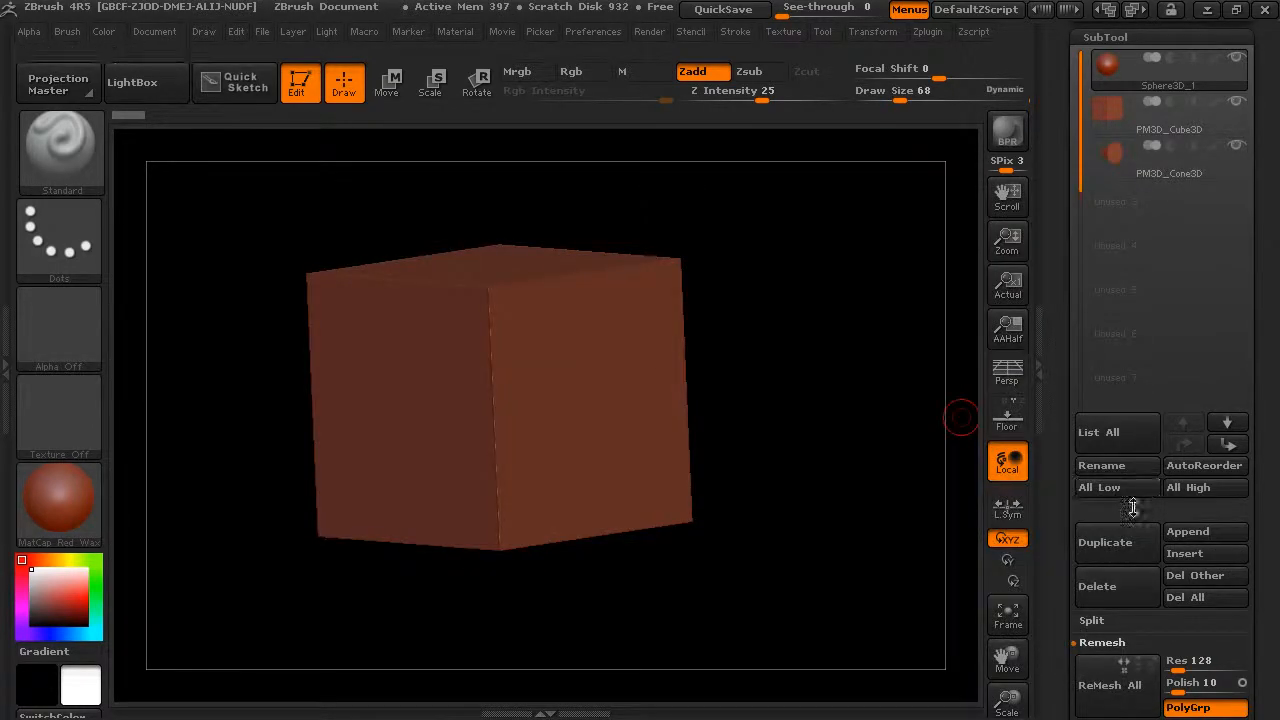
Step: Append a second Sphere3D mesh as another subtool
{"action": "left_click", "coordinate": [1202, 533]}
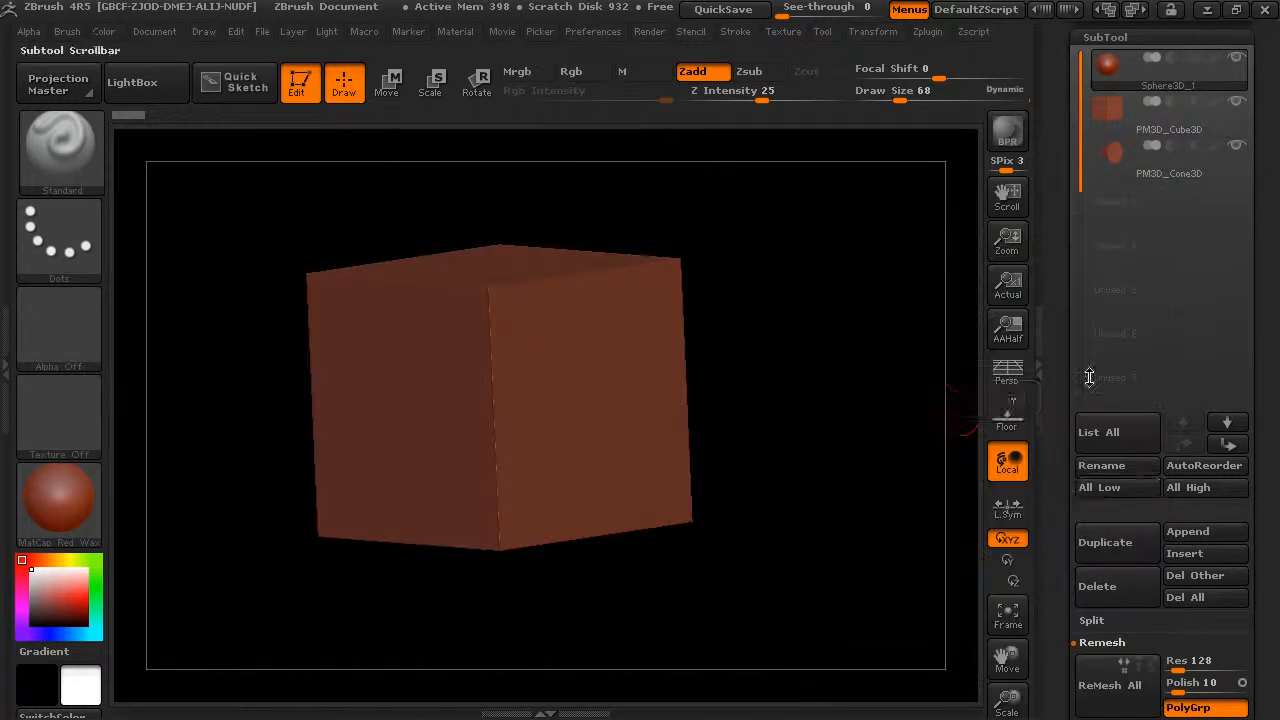
{"action": "left_click", "coordinate": [1193, 534]}
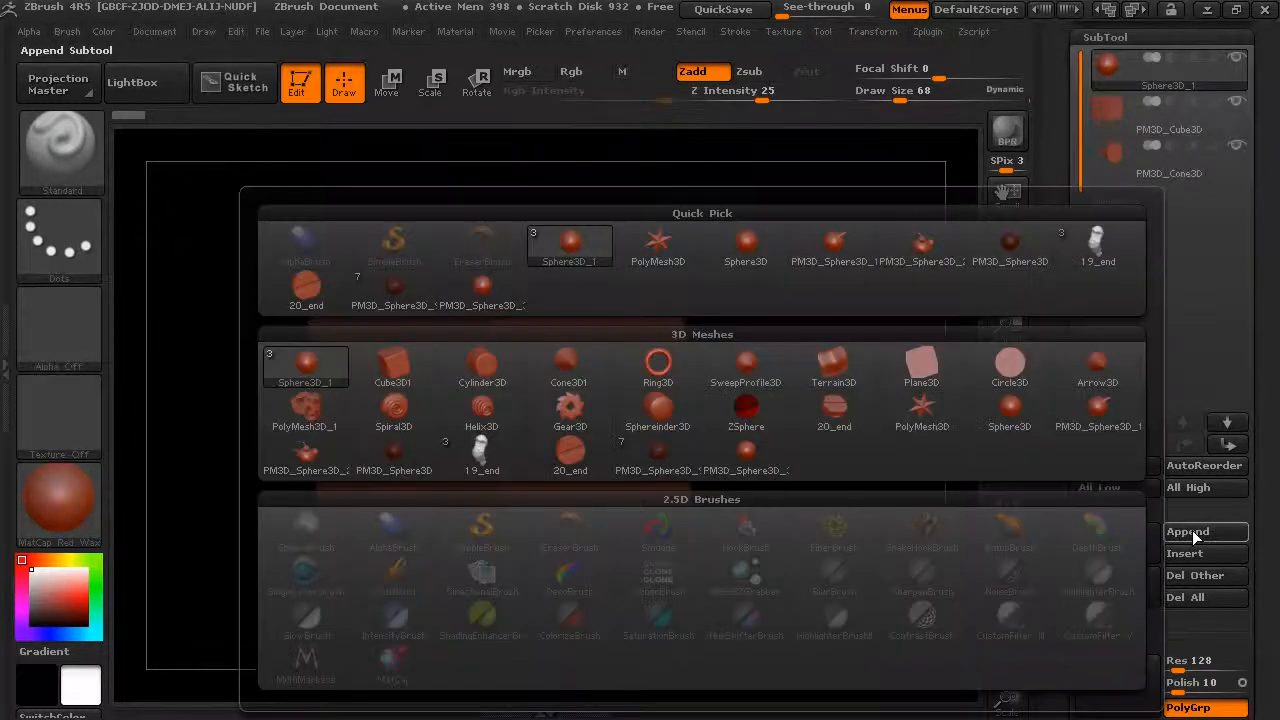
{"action": "left_click", "coordinate": [1009, 407]}
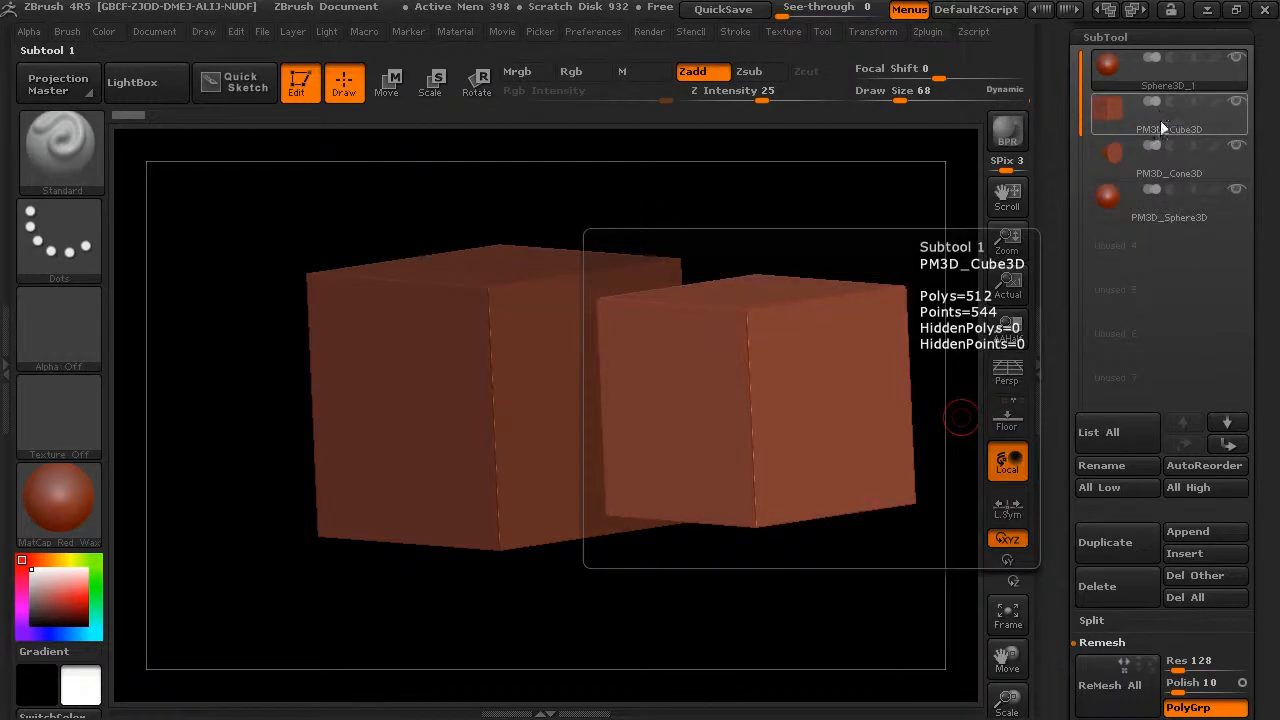
Step: Move the PM3D_Cube3D subtool up and to the right of the original sphere in front view, keeping the two overlapping
{"action": "left_click", "coordinate": [1160, 110]}
{"action": "left_click", "coordinate": [387, 82]}
{"action": "left_click_drag", "start_coordinate": [726, 295], "coordinate": [704, 305], "text": "shift"}
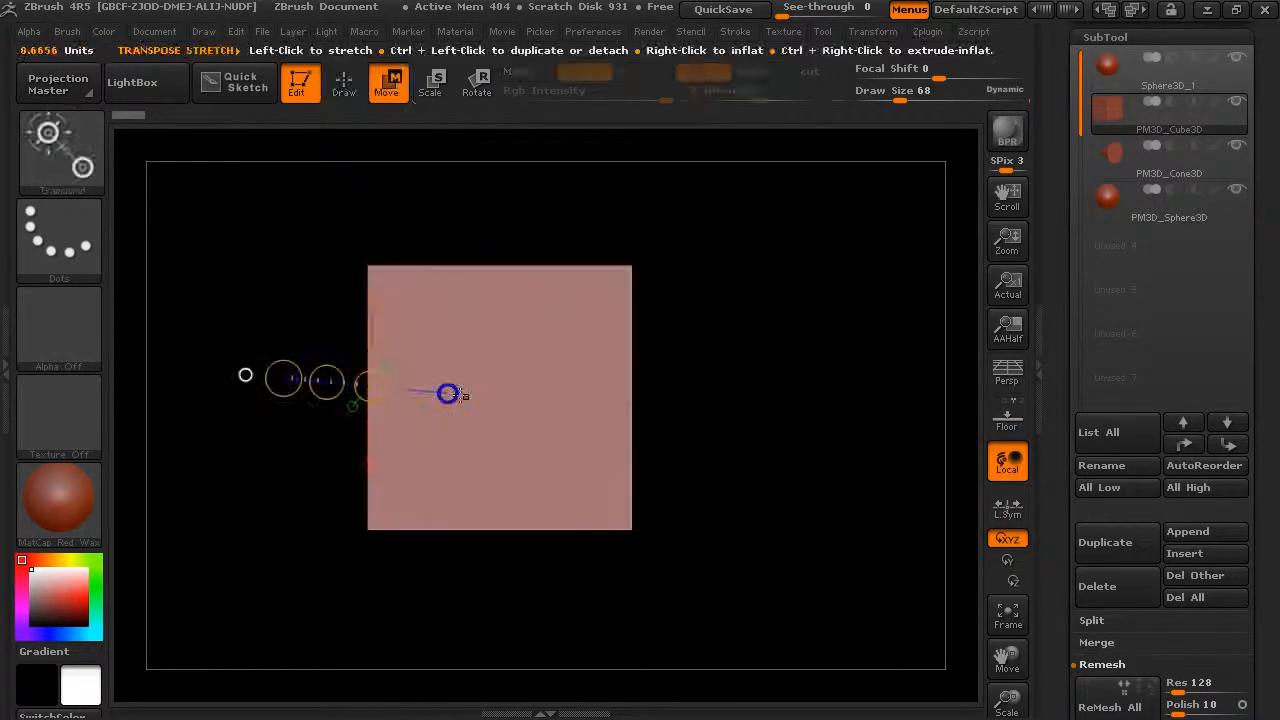
{"action": "left_click_drag", "start_coordinate": [327, 383], "coordinate": [461, 271]}
{"action": "left_click_drag", "start_coordinate": [686, 448], "coordinate": [808, 458]}
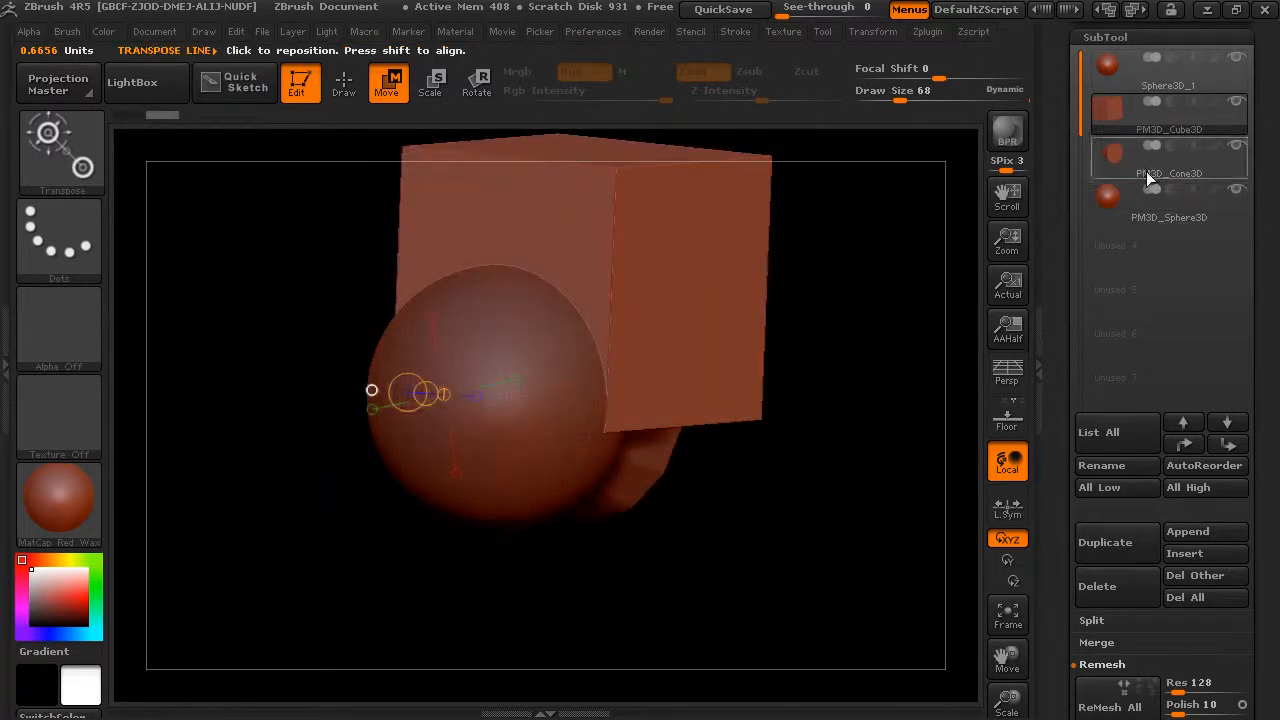
Step: Move the PM3D_Cone3D subtool up and to the left so it points out from the cube above the original sphere
{"action": "left_click", "coordinate": [1115, 155]}
{"action": "left_click_drag", "start_coordinate": [894, 420], "coordinate": [823, 423], "text": "shift"}
{"action": "left_click_drag", "start_coordinate": [327, 381], "coordinate": [205, 288]}
{"action": "mouse_move", "coordinate": [606, 516]}
{"action": "left_mouse_down"}
{"action": "mouse_move", "coordinate": [686, 520]}
{"action": "mouse_move", "coordinate": [586, 512]}
{"action": "mouse_move", "coordinate": [598, 511]}
{"action": "left_mouse_up"}
Step: Move the PM3D_Sphere3D subtool down and to the right so it sits beneath the cube, and return to Draw mode
{"action": "left_click", "coordinate": [1118, 218]}
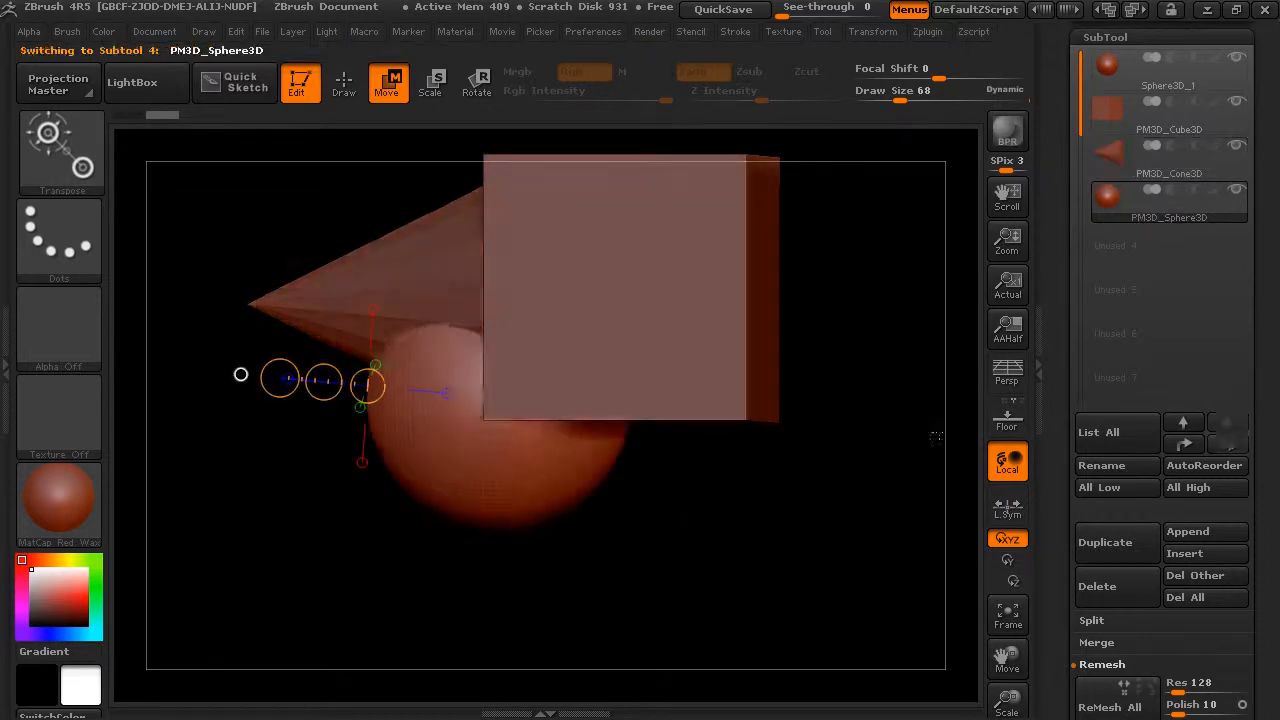
{"action": "left_click_drag", "start_coordinate": [937, 478], "coordinate": [918, 494], "text": "shift"}
{"action": "left_click_drag", "start_coordinate": [316, 376], "coordinate": [451, 461]}
{"action": "left_click_drag", "start_coordinate": [871, 346], "coordinate": [925, 349]}
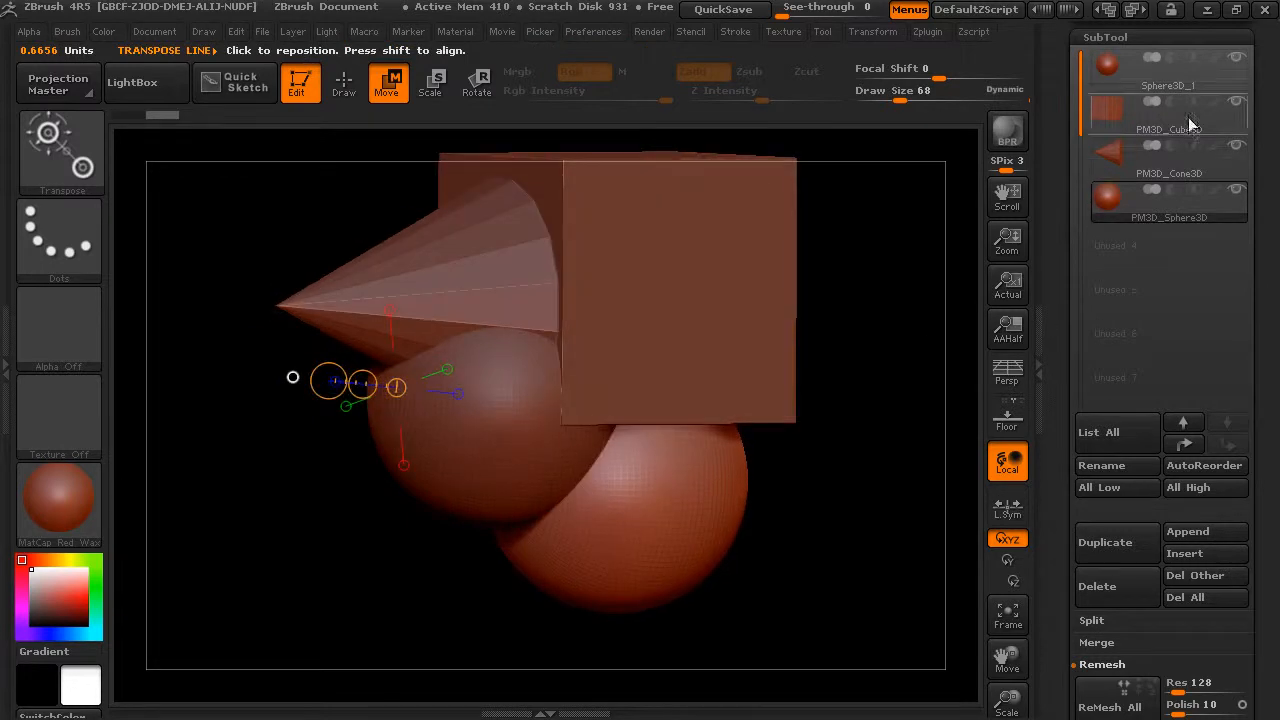
{"action": "key", "text": "q"}
{"action": "mouse_move", "coordinate": [903, 297]}
{"action": "left_mouse_down"}
{"action": "mouse_move", "coordinate": [851, 297]}
{"action": "mouse_move", "coordinate": [858, 344]}
{"action": "mouse_move", "coordinate": [880, 306]}
{"action": "mouse_move", "coordinate": [830, 318]}
{"action": "left_mouse_up"}
{"action": "left_click_drag", "start_coordinate": [733, 467], "coordinate": [819, 376]}
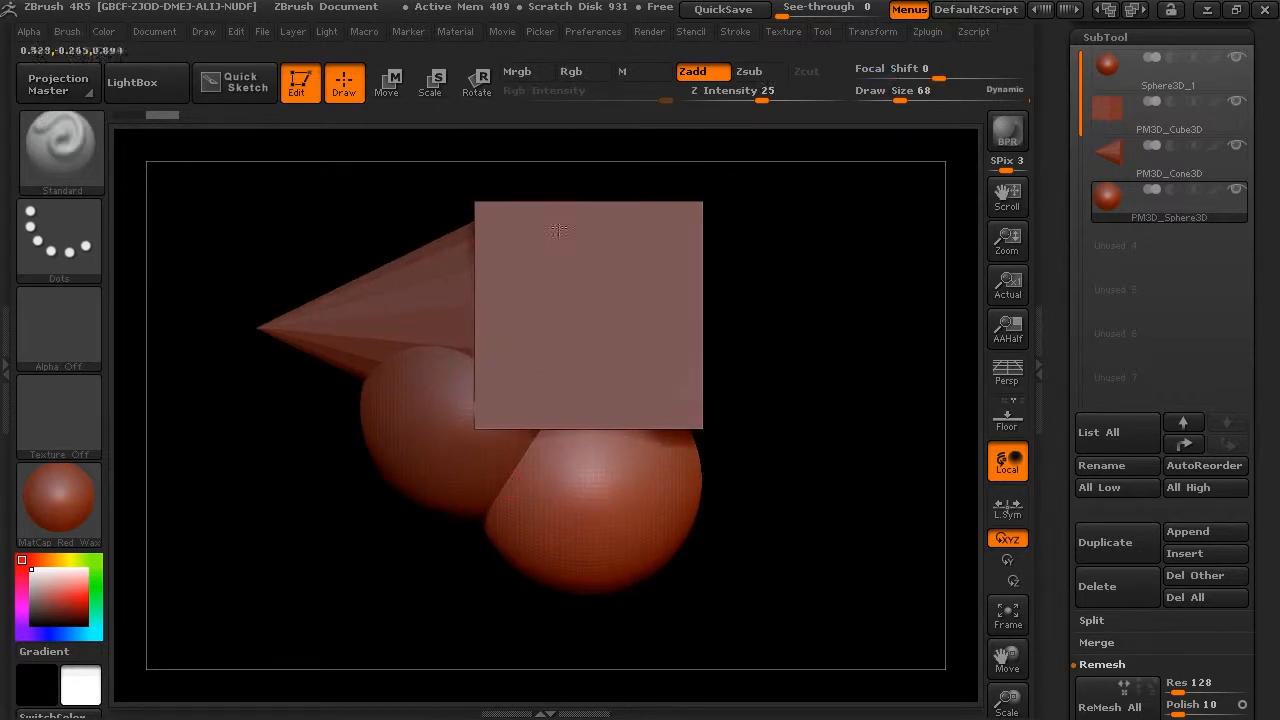
Step: Select the Sphere3D_1 subtool and remesh all visible subtools into one unified mesh
{"action": "left_click", "coordinate": [1148, 89]}
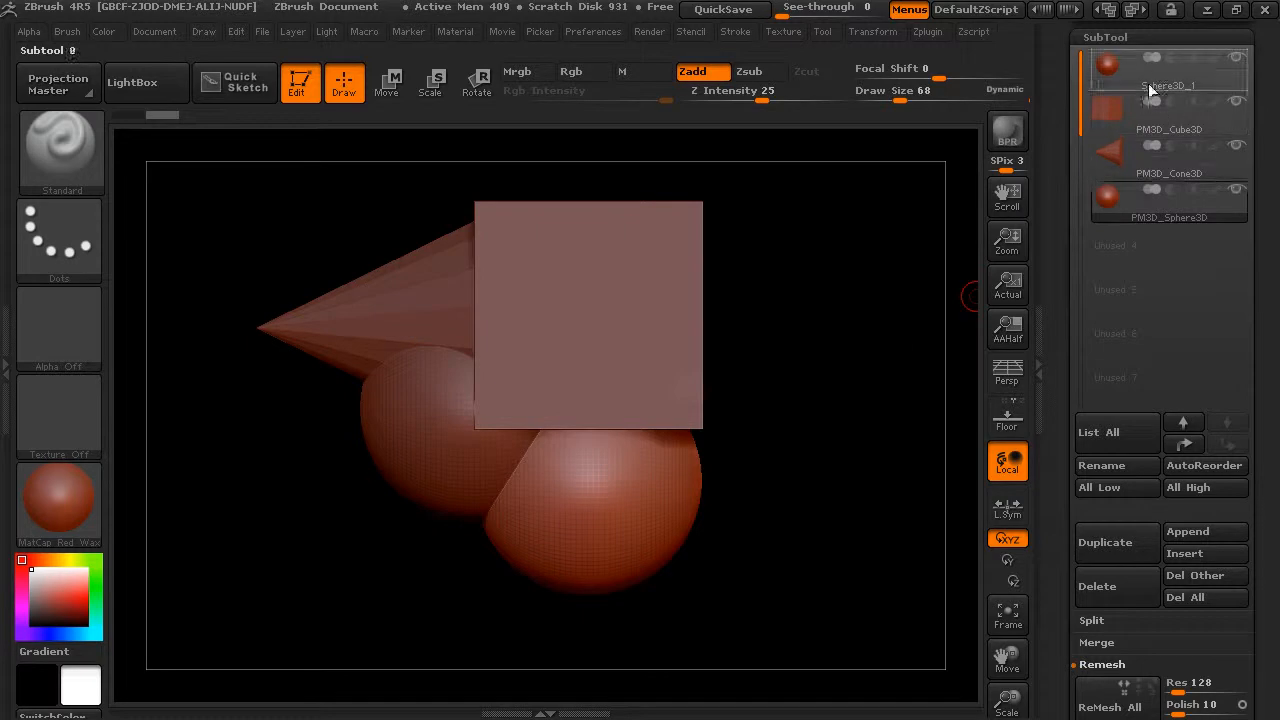
{"action": "left_click_drag", "start_coordinate": [1063, 319], "coordinate": [1070, 246]}
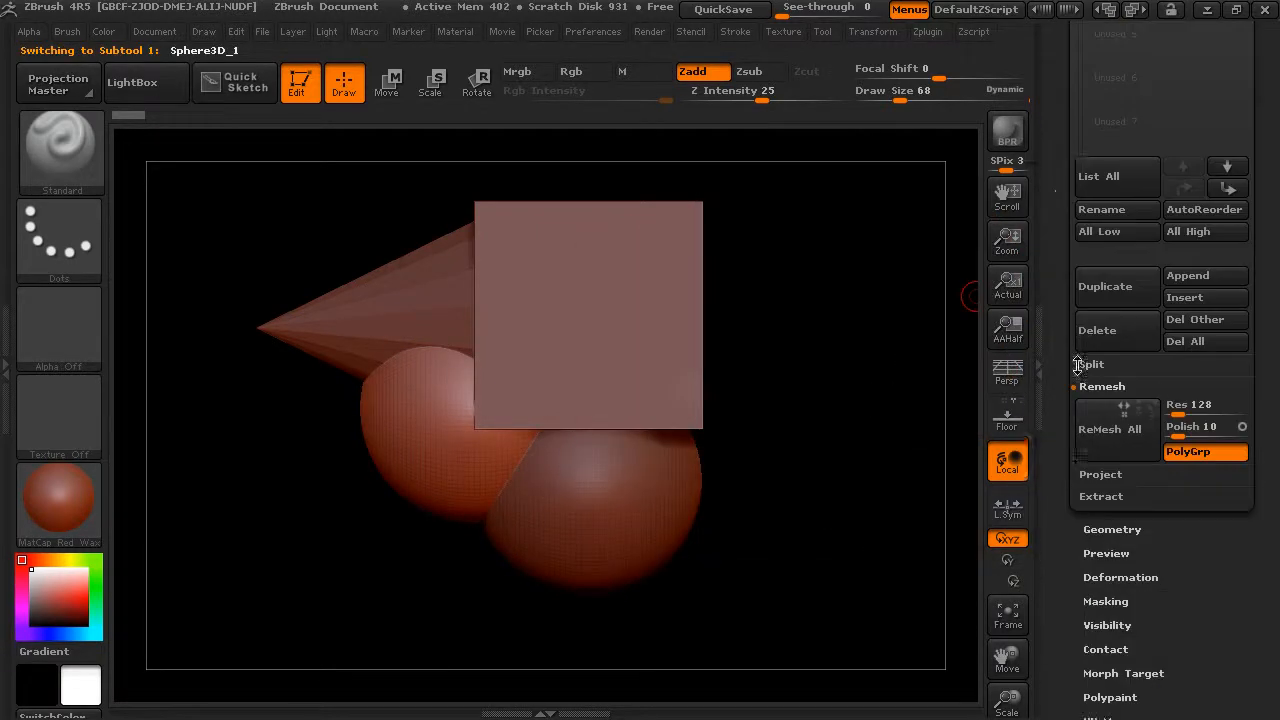
{"action": "left_click", "coordinate": [1104, 391]}
{"action": "left_click_drag", "start_coordinate": [1065, 341], "coordinate": [1058, 513]}
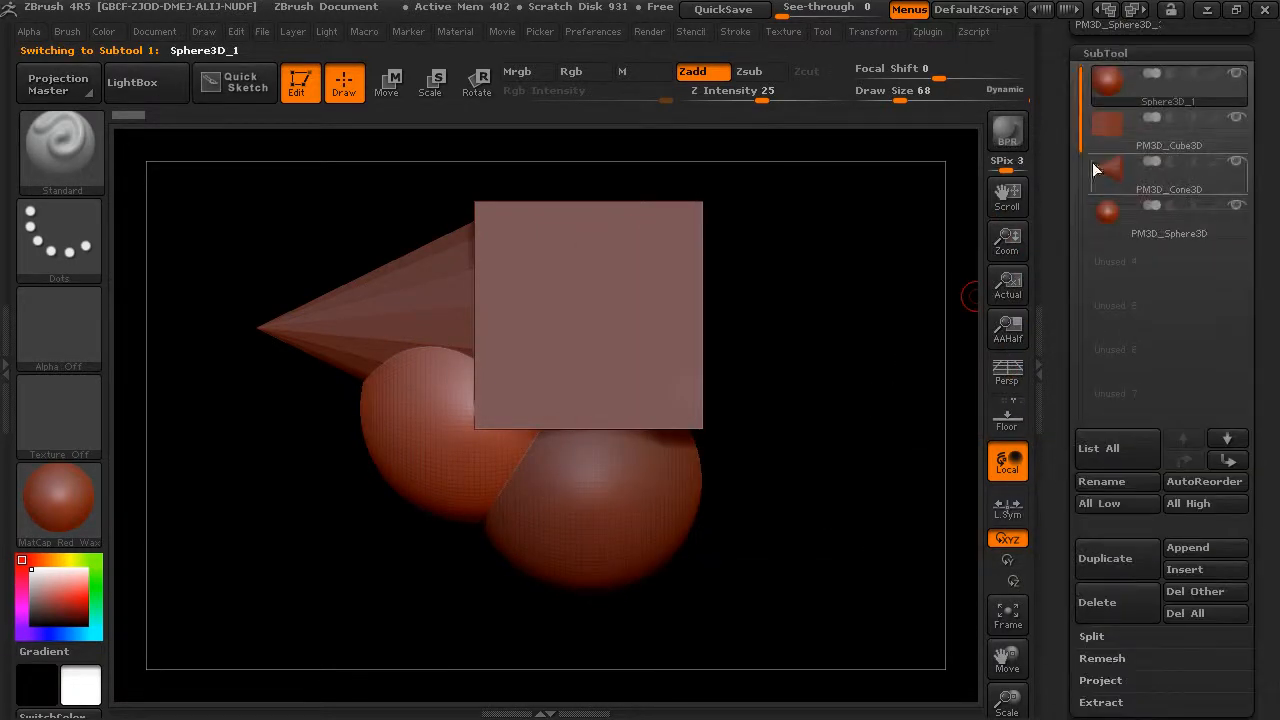
{"action": "left_click_drag", "start_coordinate": [1062, 361], "coordinate": [1066, 212]}
{"action": "left_click", "coordinate": [1102, 300]}
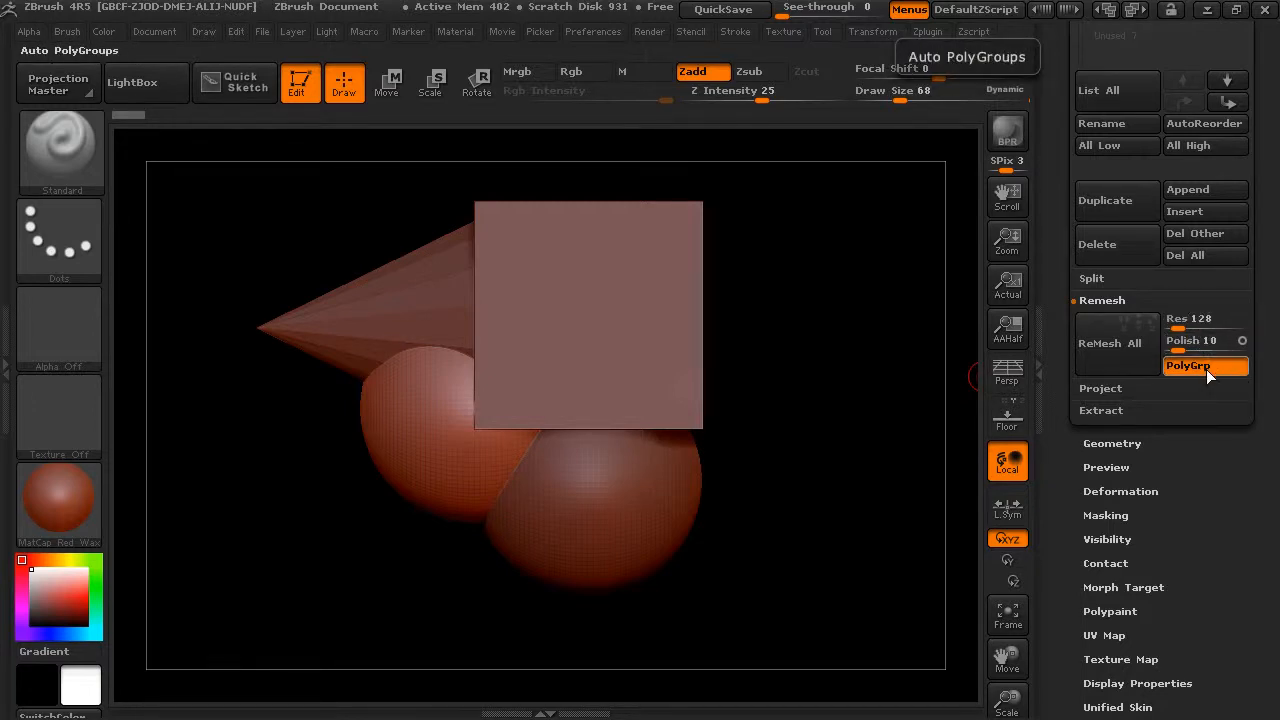
{"action": "key", "text": "ctrl"}
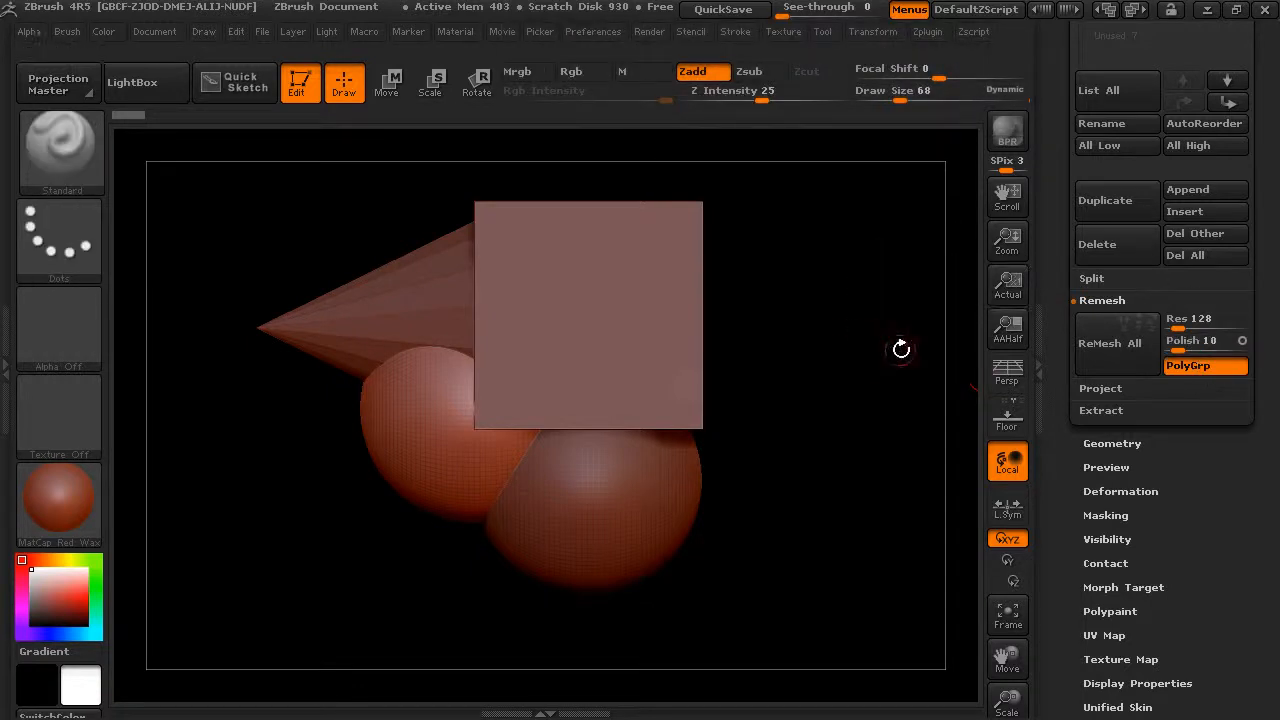
{"action": "left_click_drag", "start_coordinate": [863, 334], "coordinate": [978, 350]}
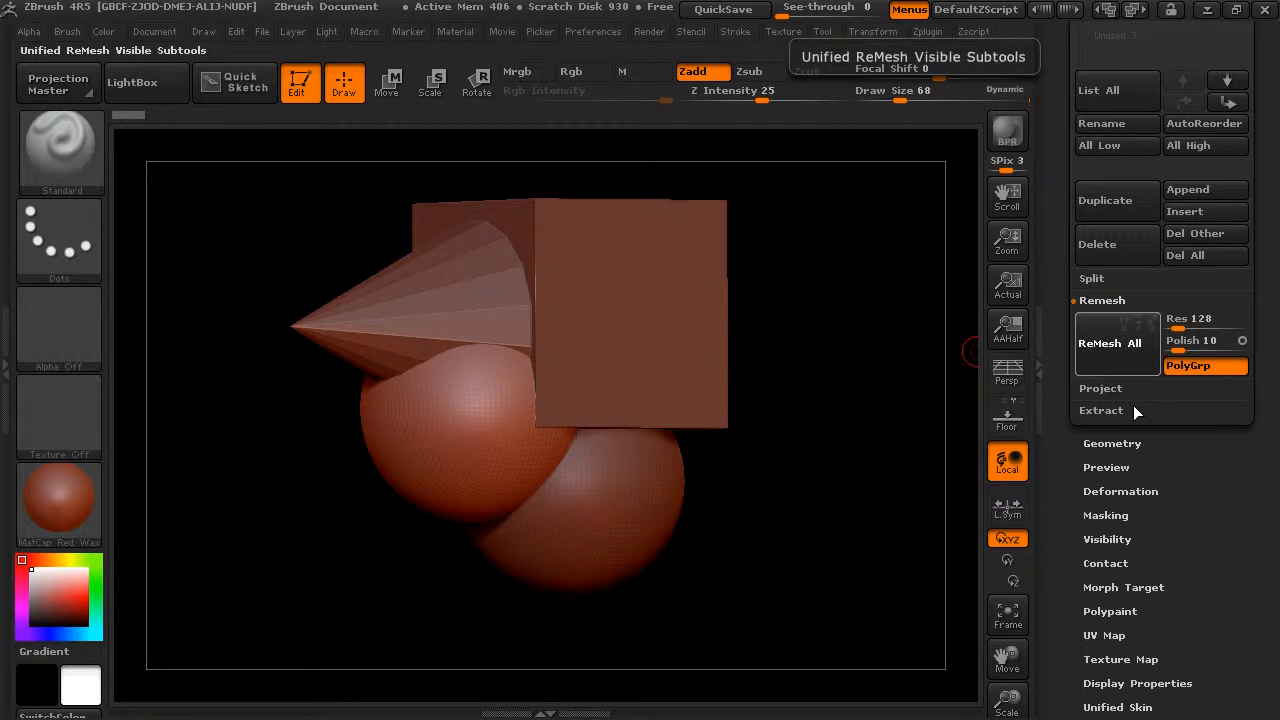
{"action": "left_click", "coordinate": [1124, 370]}
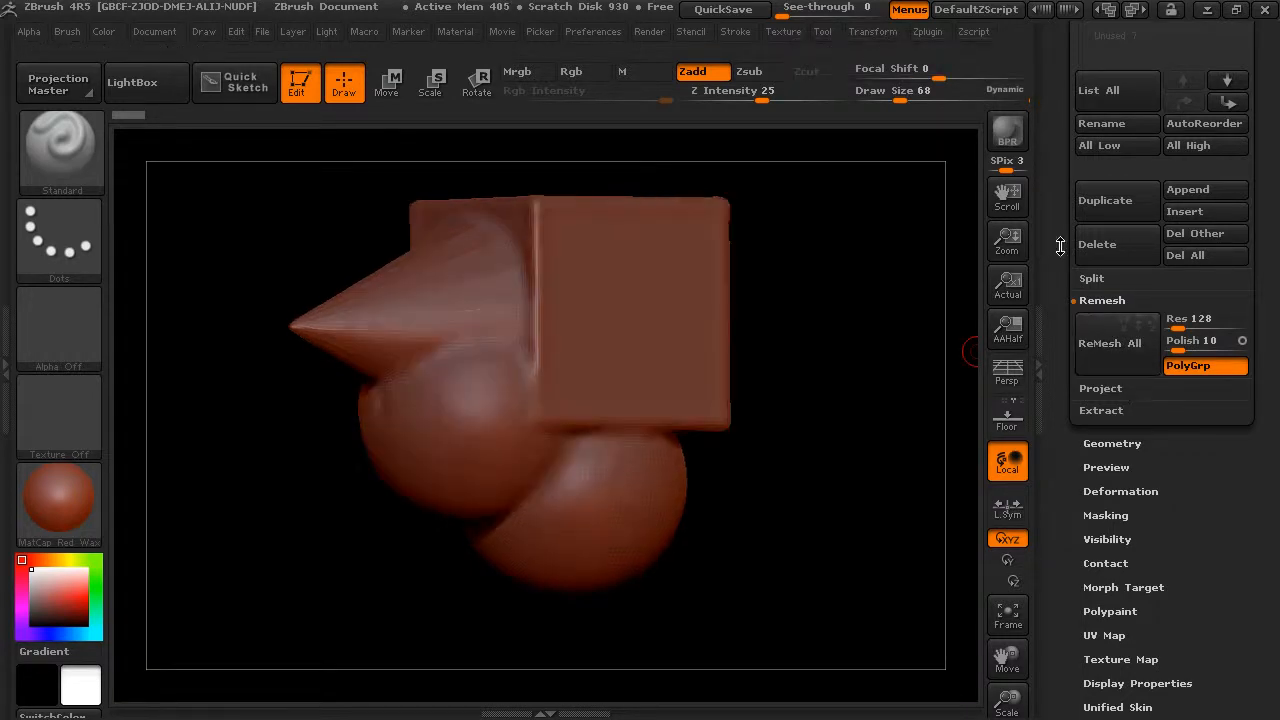
Step: Select the Skin_Sphere3D_1 subtool and examine its fused surface and the joins between the shapes from several angles
{"action": "scroll", "coordinate": [1060, 254], "scroll_direction": "up", "scroll_amount": 5}
{"action": "left_click", "coordinate": [1140, 284]}
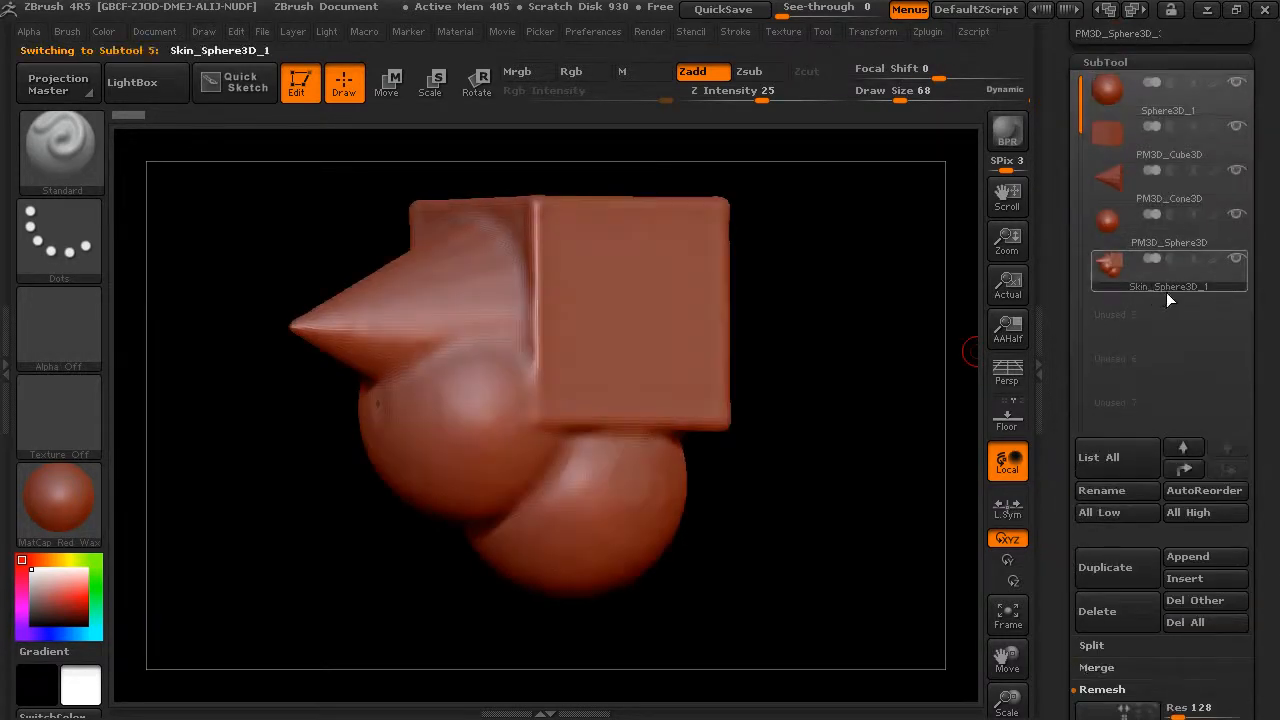
{"action": "left_click_drag", "start_coordinate": [894, 426], "coordinate": [932, 440]}
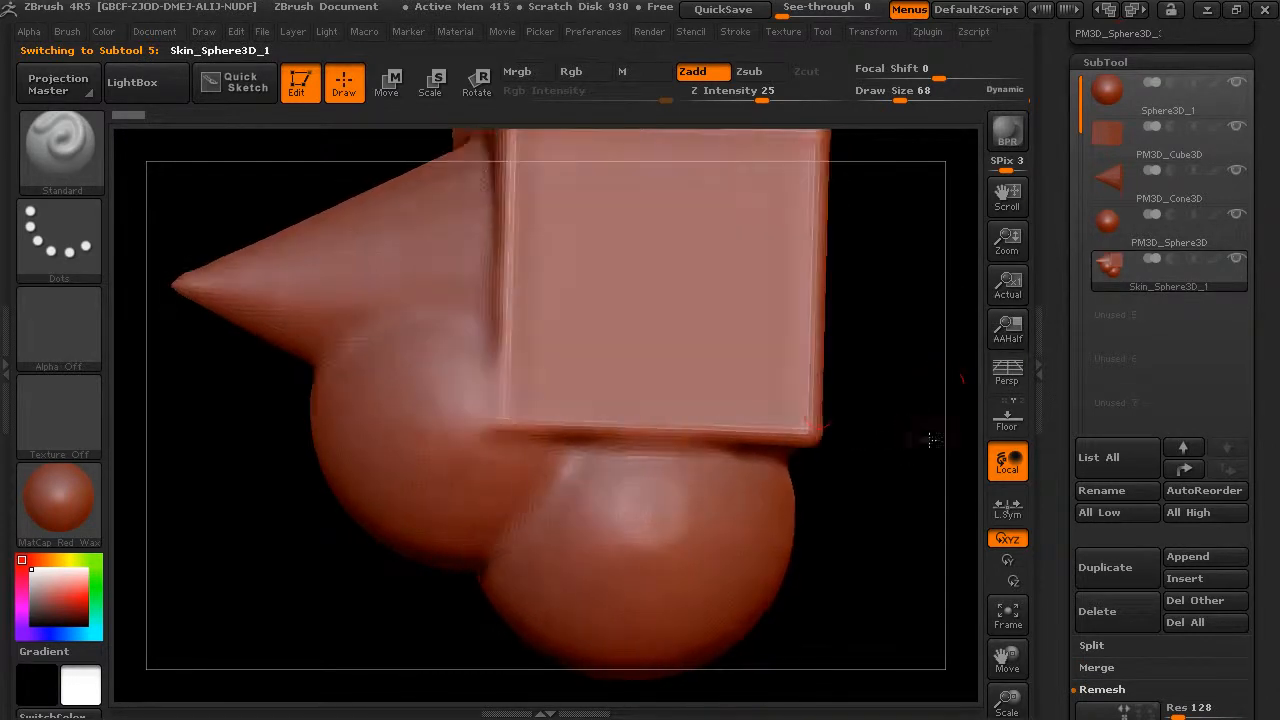
{"action": "left_click_drag", "start_coordinate": [803, 468], "coordinate": [898, 452]}
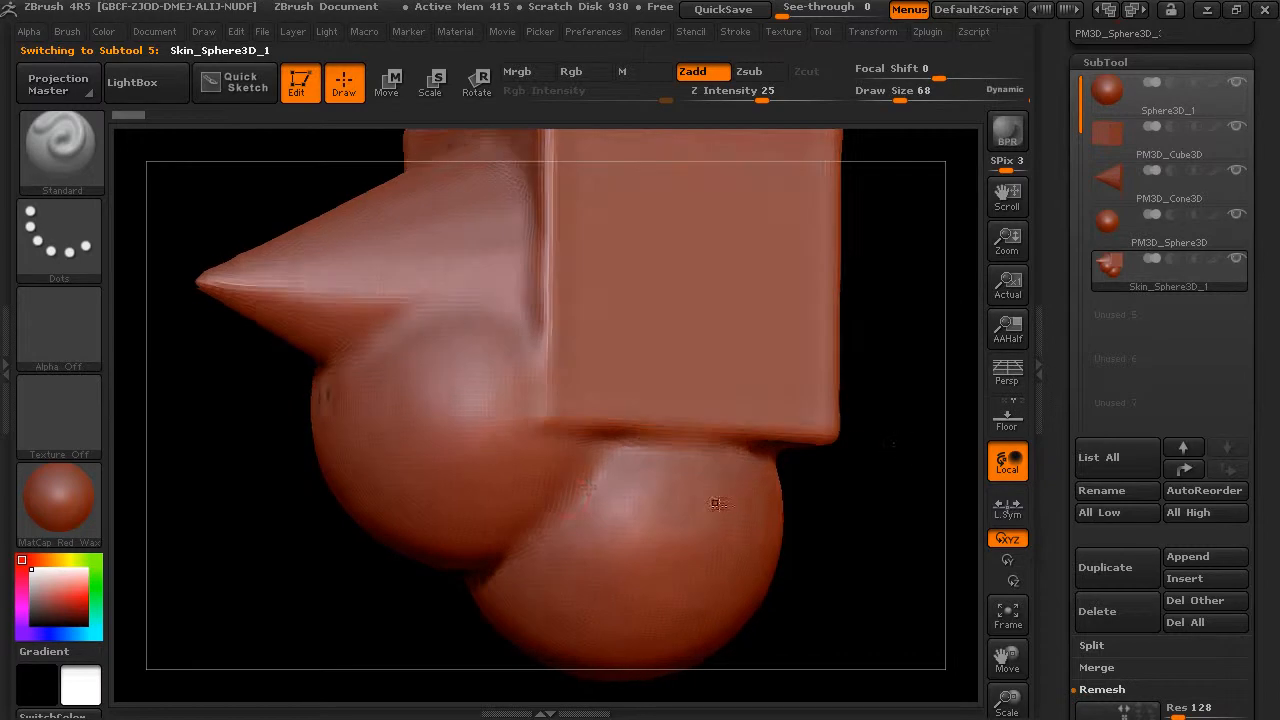
{"action": "mouse_move", "coordinate": [921, 273]}
{"action": "left_mouse_down"}
{"action": "mouse_move", "coordinate": [909, 305]}
{"action": "mouse_move", "coordinate": [952, 306]}
{"action": "mouse_move", "coordinate": [931, 289]}
{"action": "left_mouse_up"}
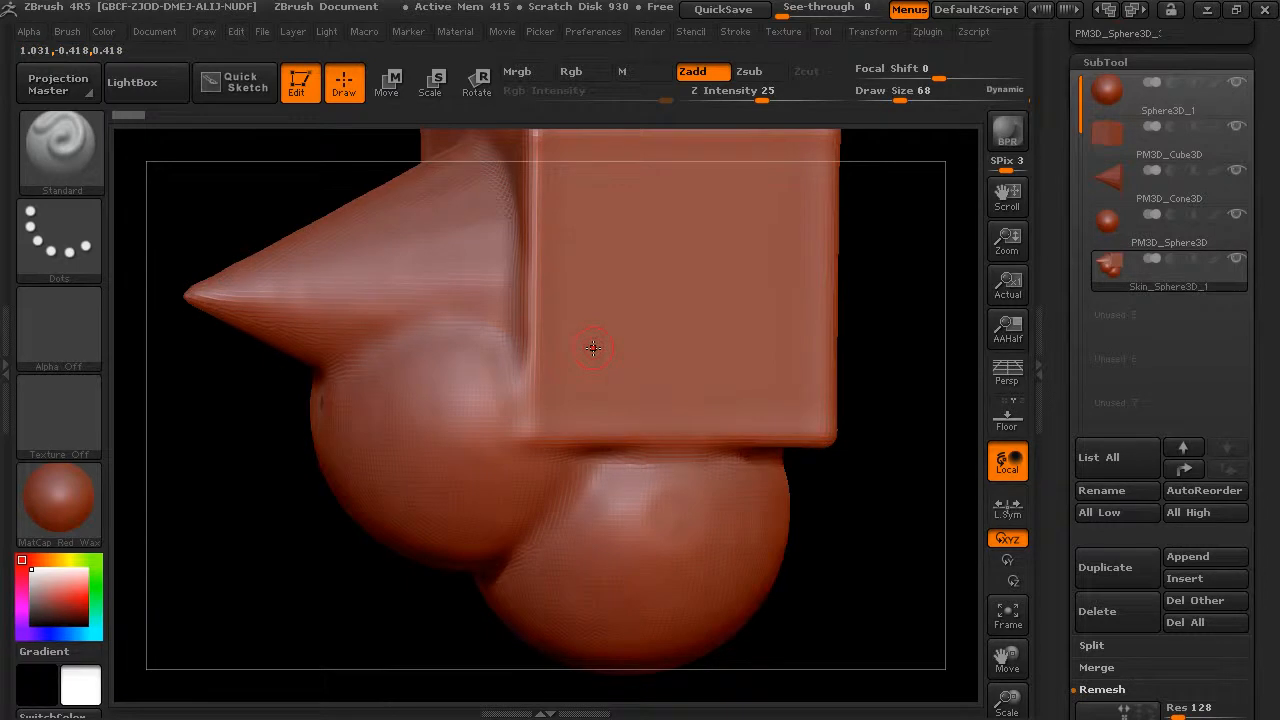
{"action": "key", "text": "shift"}
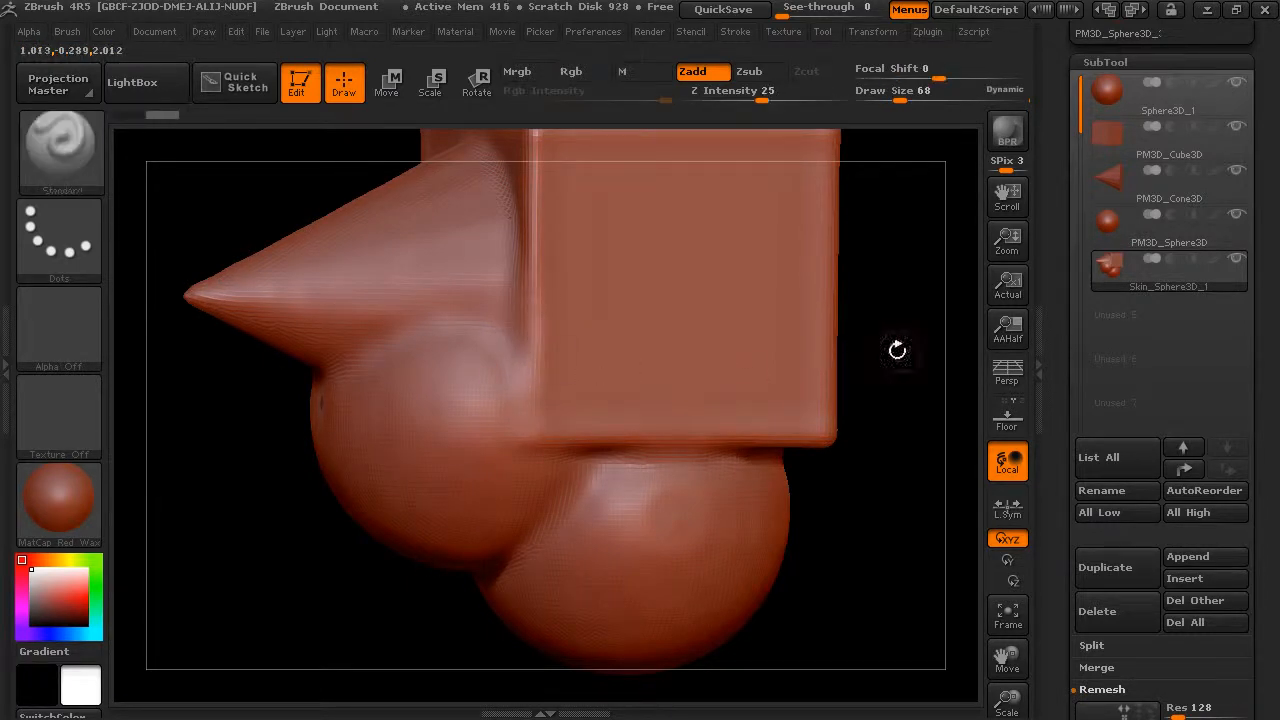
{"action": "key", "text": "f"}
{"action": "left_click_drag", "start_coordinate": [854, 363], "coordinate": [935, 343]}
{"action": "left_click", "coordinate": [1136, 148]}
{"action": "left_click", "coordinate": [1136, 257]}
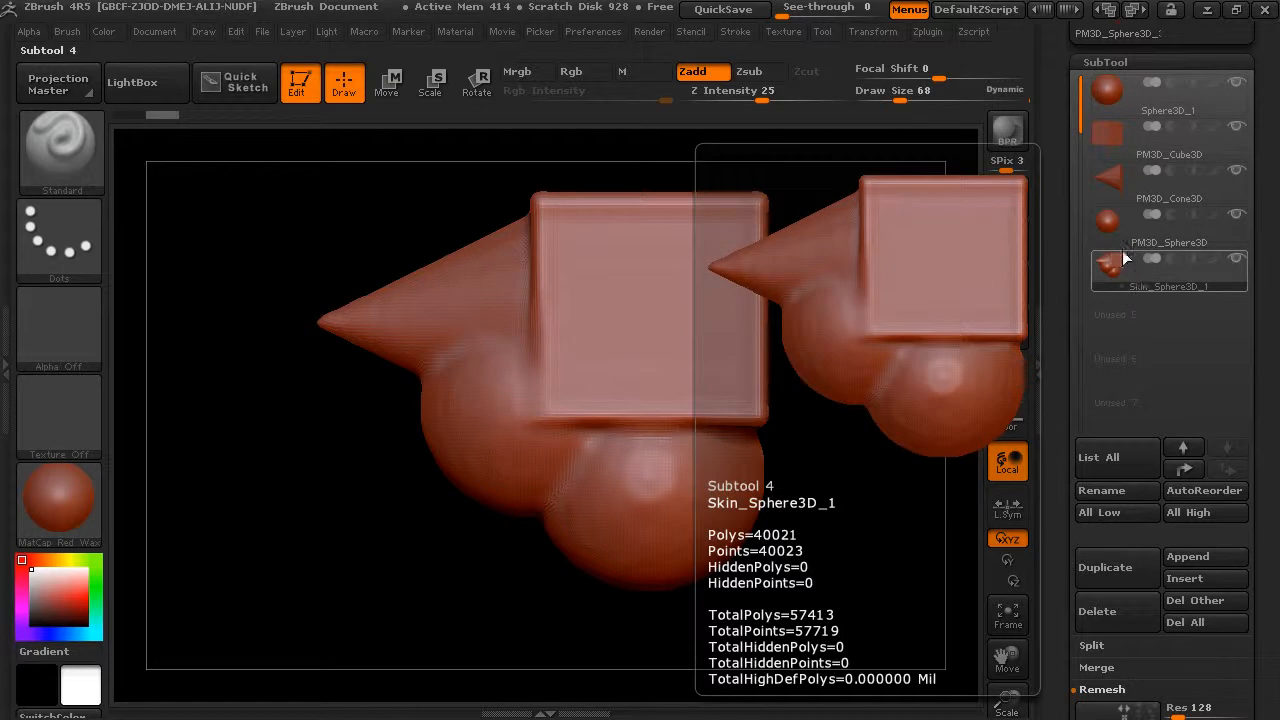
{"action": "left_click_drag", "start_coordinate": [856, 372], "coordinate": [907, 399]}
{"action": "mouse_move", "coordinate": [1157, 259]}
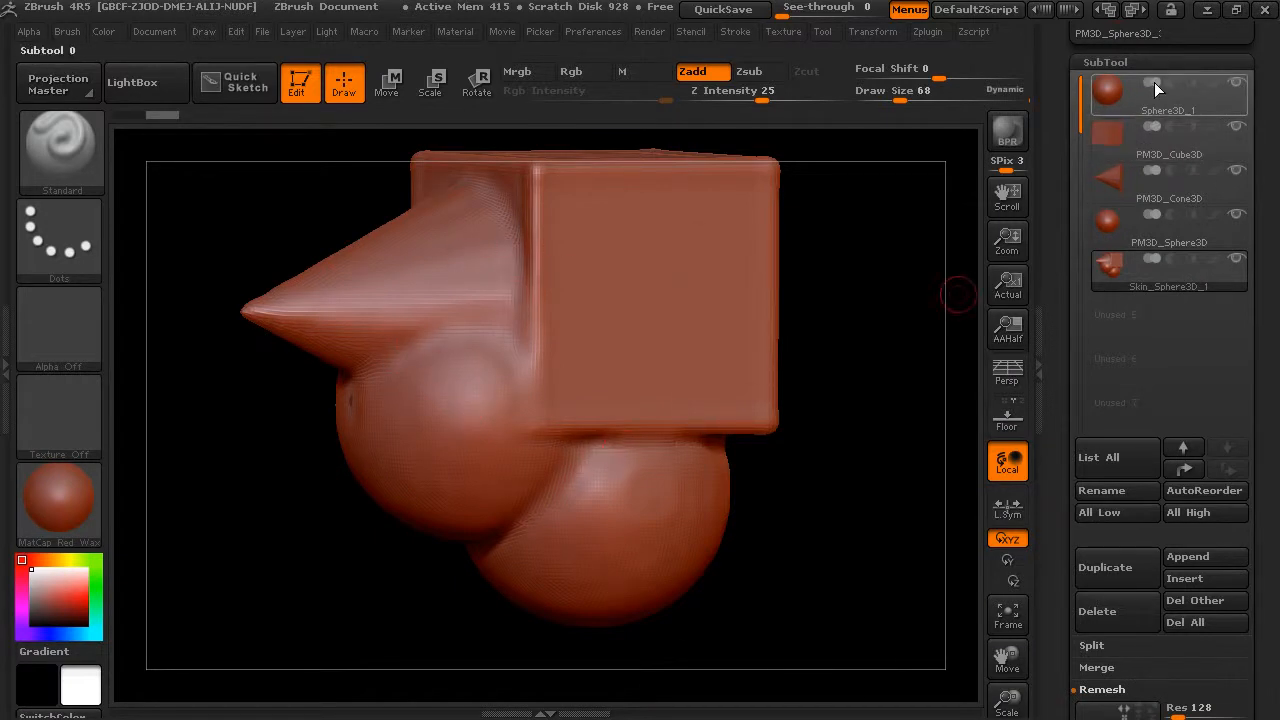
{"action": "mouse_move", "coordinate": [1154, 214]}
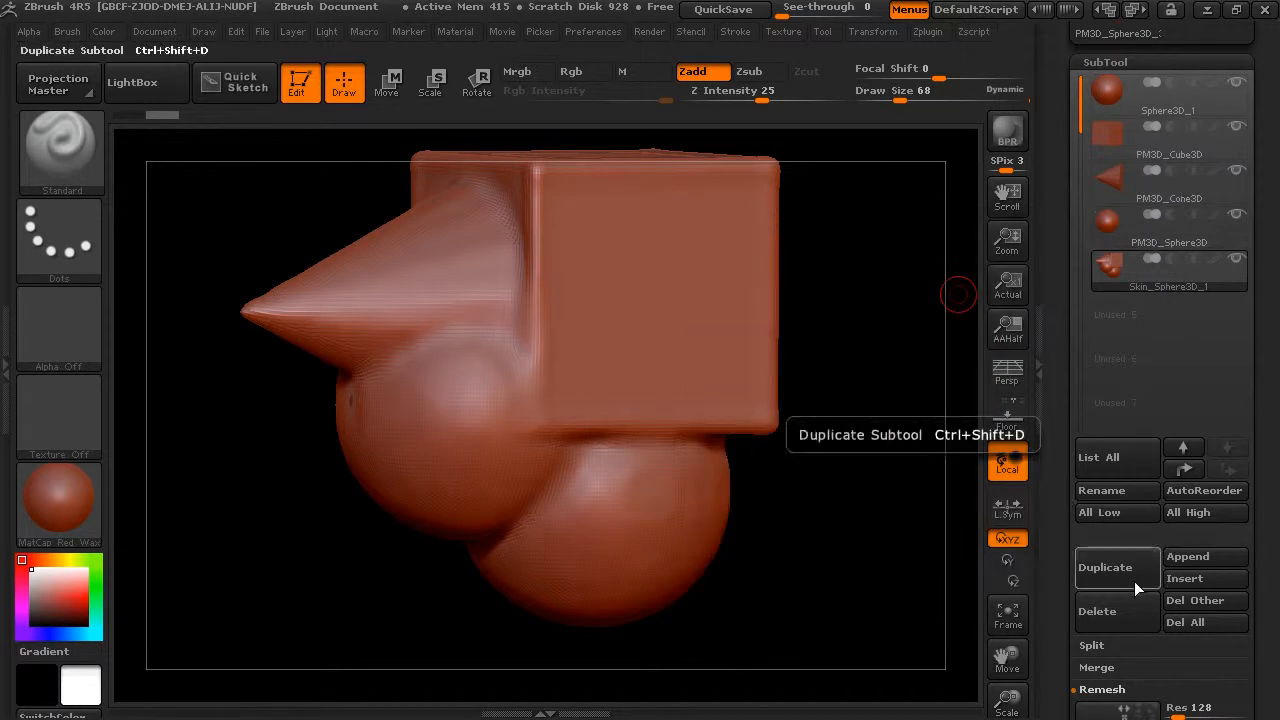
Step: Delete the remeshed Skin_Sphere3D_1 subtool
{"action": "left_click", "coordinate": [1129, 615]}
{"action": "left_click", "coordinate": [901, 660]}
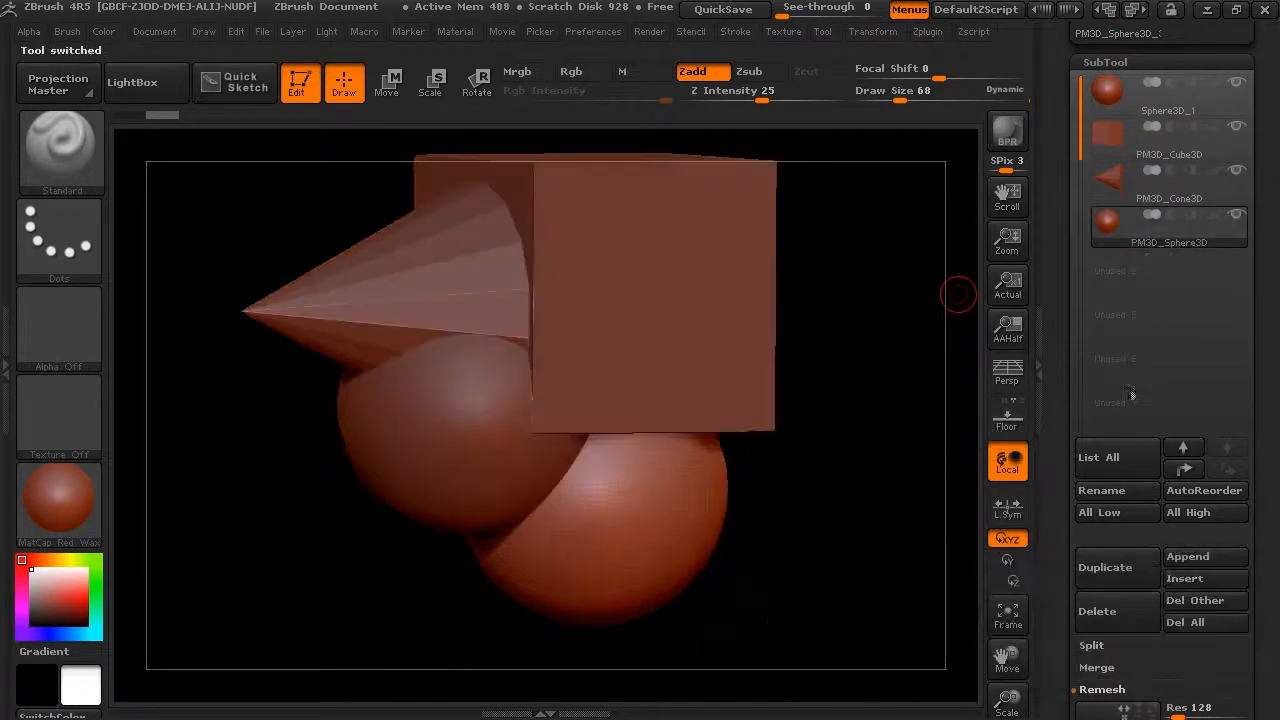
{"action": "left_click_drag", "start_coordinate": [920, 251], "coordinate": [902, 245]}
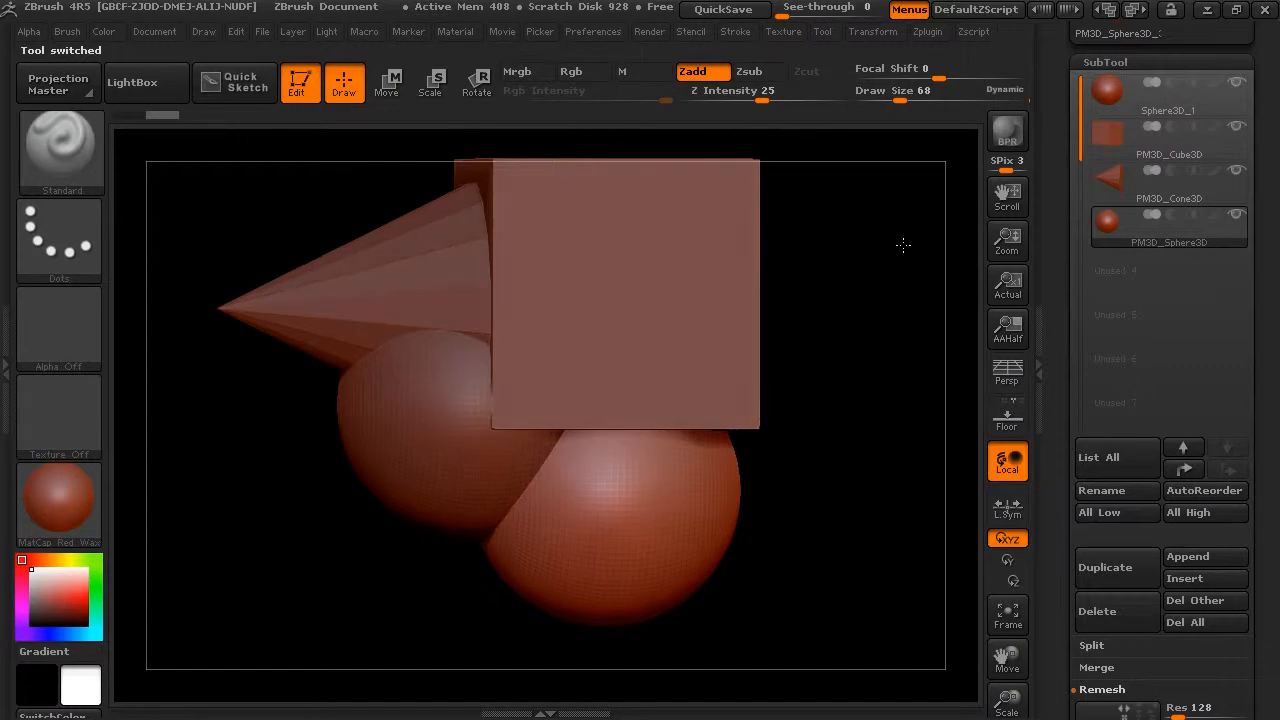
Step: Subdivide the PM3D_Cube3D subtool to round its edges
{"action": "left_click", "coordinate": [1153, 152]}
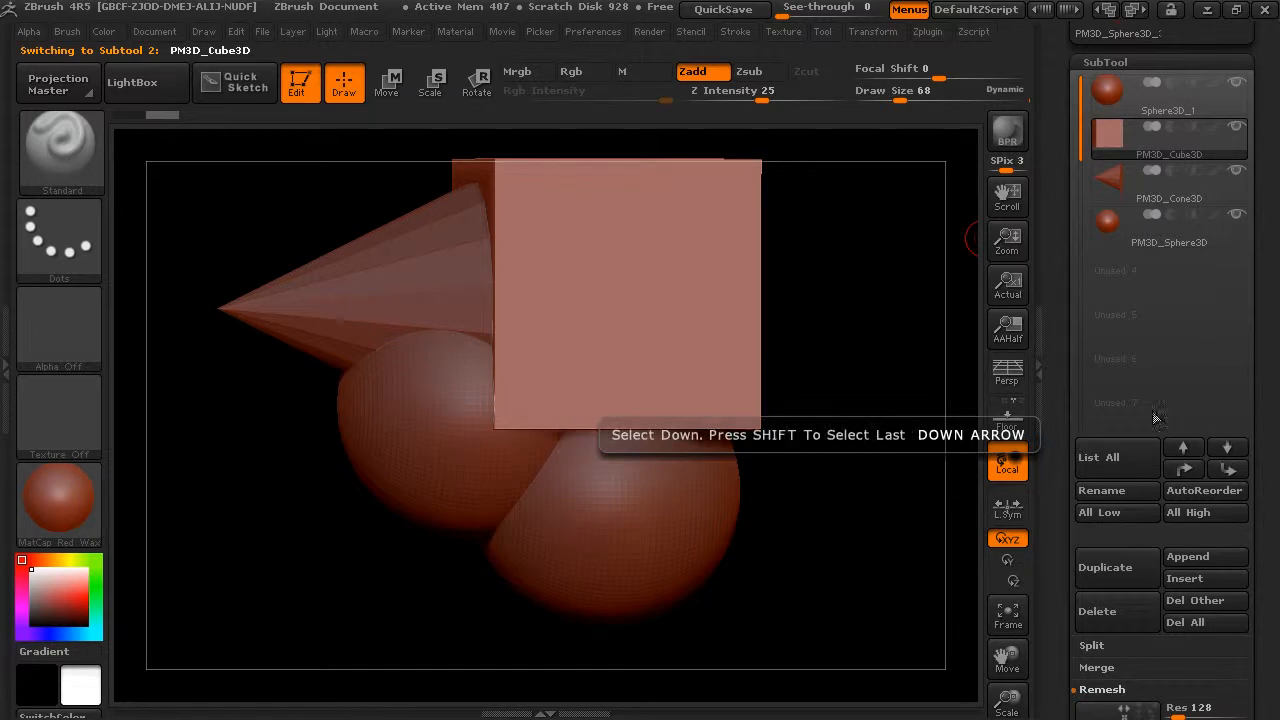
{"action": "key", "text": "ctrl"}
{"action": "key", "text": "ctrl+d"}
{"action": "mouse_move", "coordinate": [929, 317]}
{"action": "left_mouse_down"}
{"action": "mouse_move", "coordinate": [923, 291]}
{"action": "mouse_move", "coordinate": [925, 306]}
{"action": "mouse_move", "coordinate": [886, 300]}
{"action": "mouse_move", "coordinate": [903, 303]}
{"action": "mouse_move", "coordinate": [897, 314]}
{"action": "left_mouse_up"}
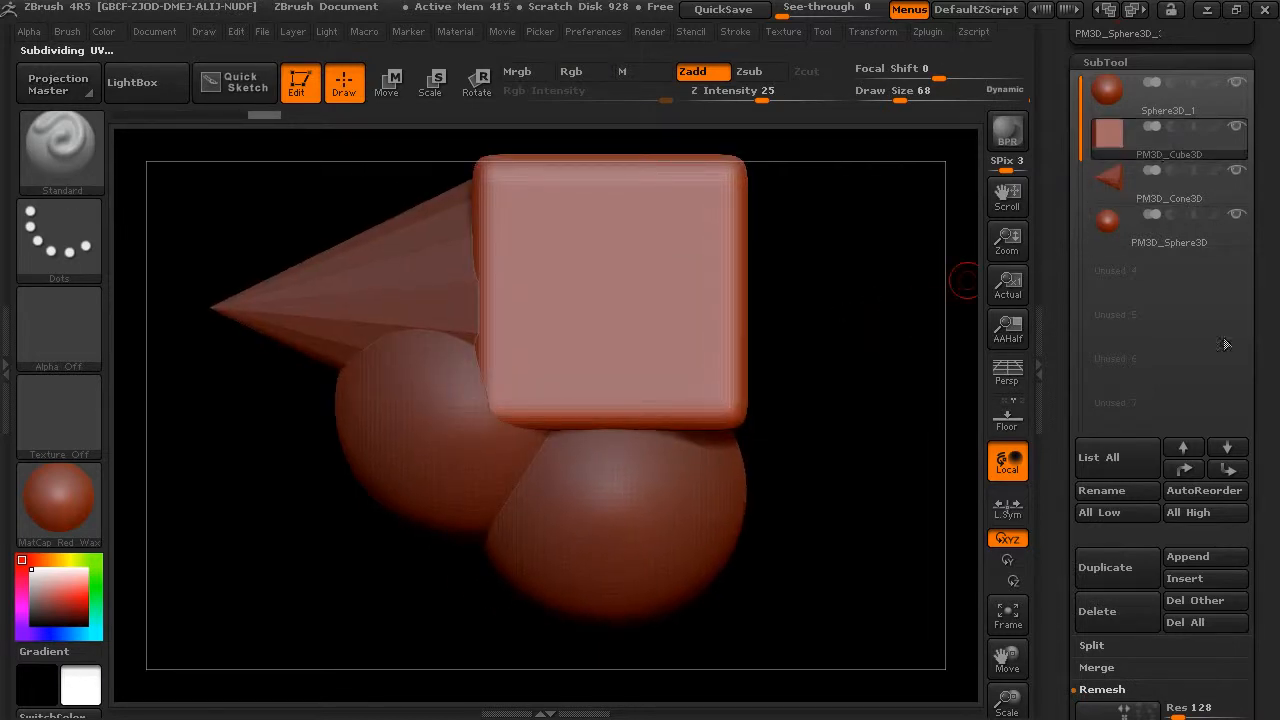
Step: Reorder the subtools so that PM3D_Cube3D is first in the list
{"action": "left_click", "coordinate": [1231, 474]}
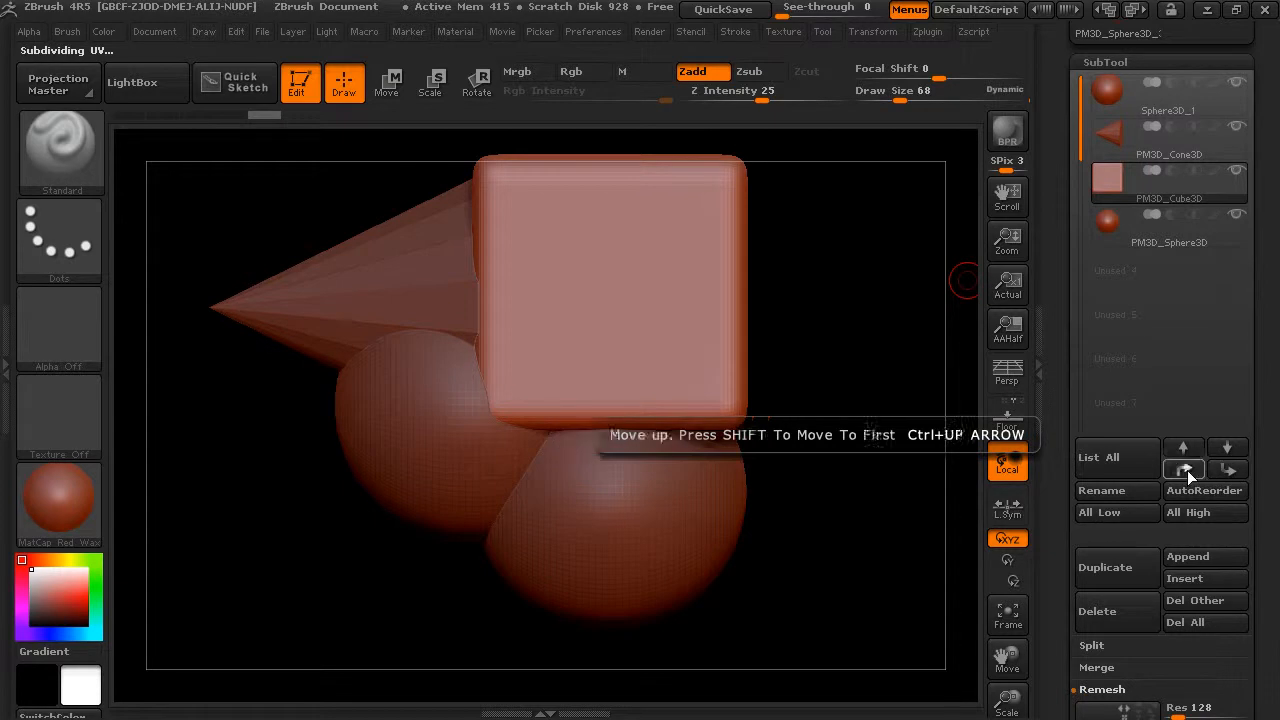
{"action": "left_click", "coordinate": [1188, 470]}
{"action": "left_click", "coordinate": [1188, 470]}
{"action": "left_click_drag", "start_coordinate": [809, 266], "coordinate": [866, 277]}
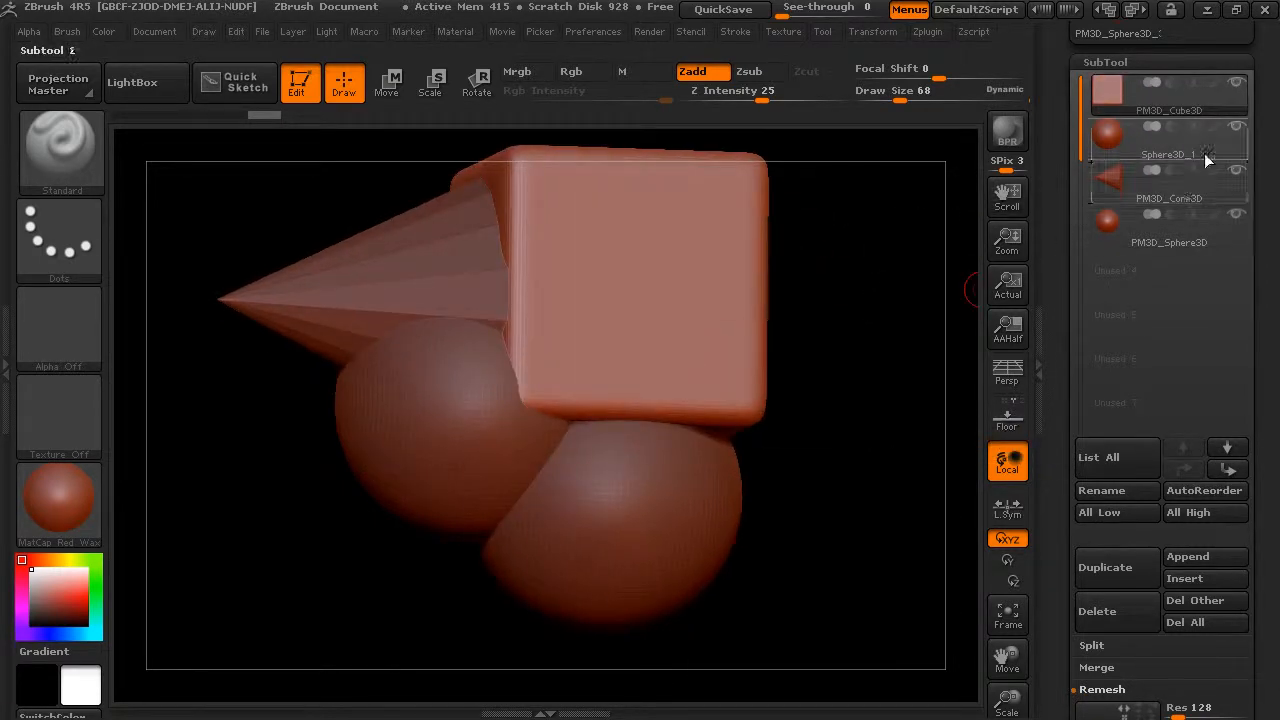
Step: Select the Sphere3D_1 subtool and set the PM3D_Sphere3D and PM3D_Cone3D subtools to subtractive mode
{"action": "left_click", "coordinate": [1145, 153]}
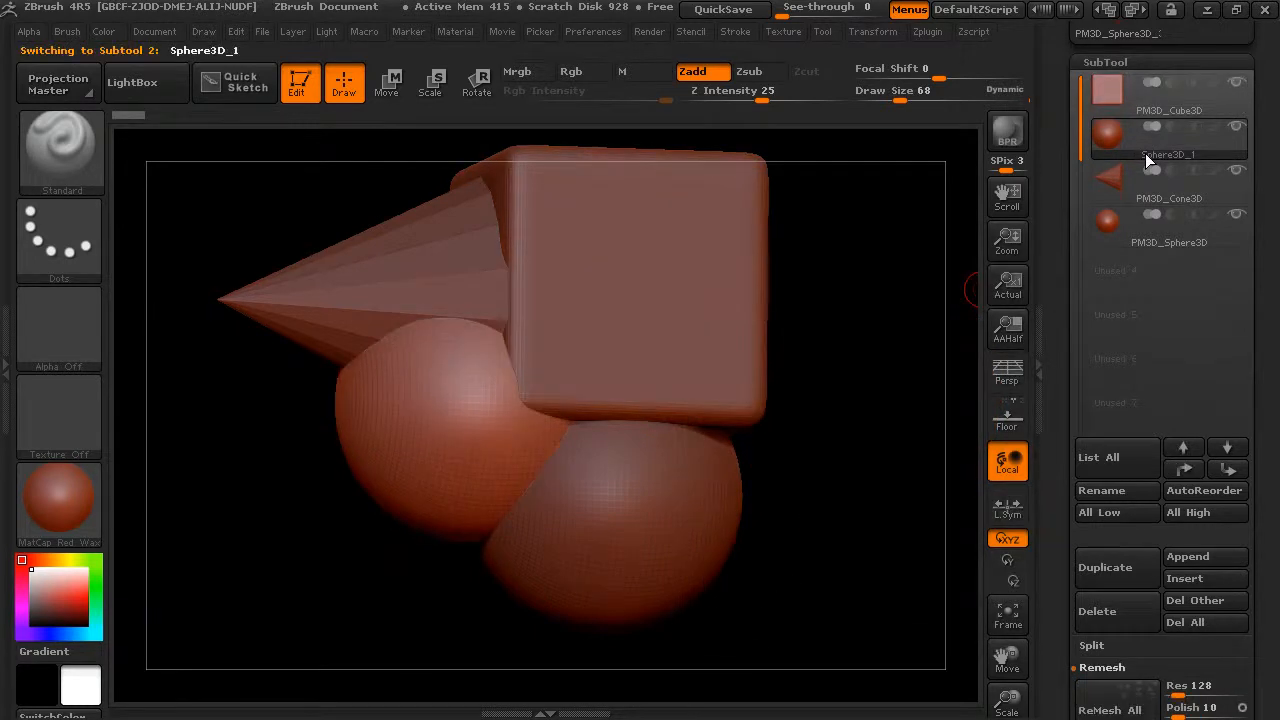
{"action": "mouse_move", "coordinate": [1163, 216]}
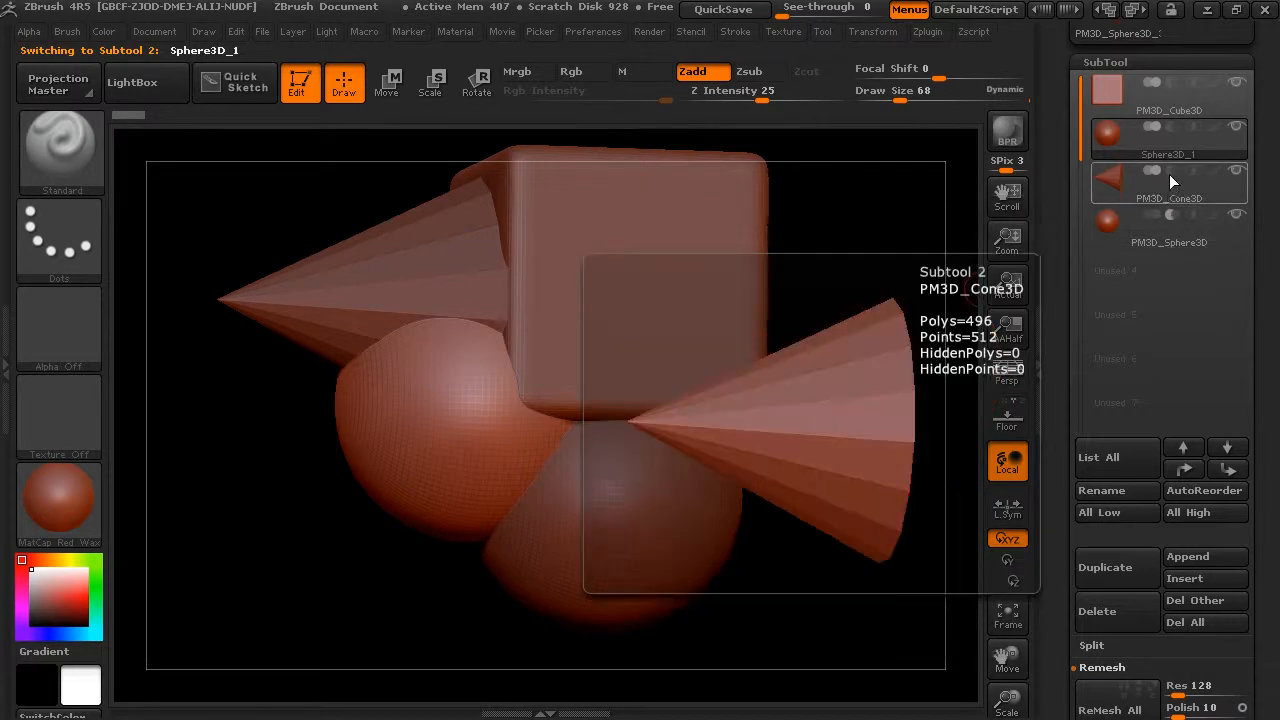
{"action": "left_click", "coordinate": [1172, 171]}
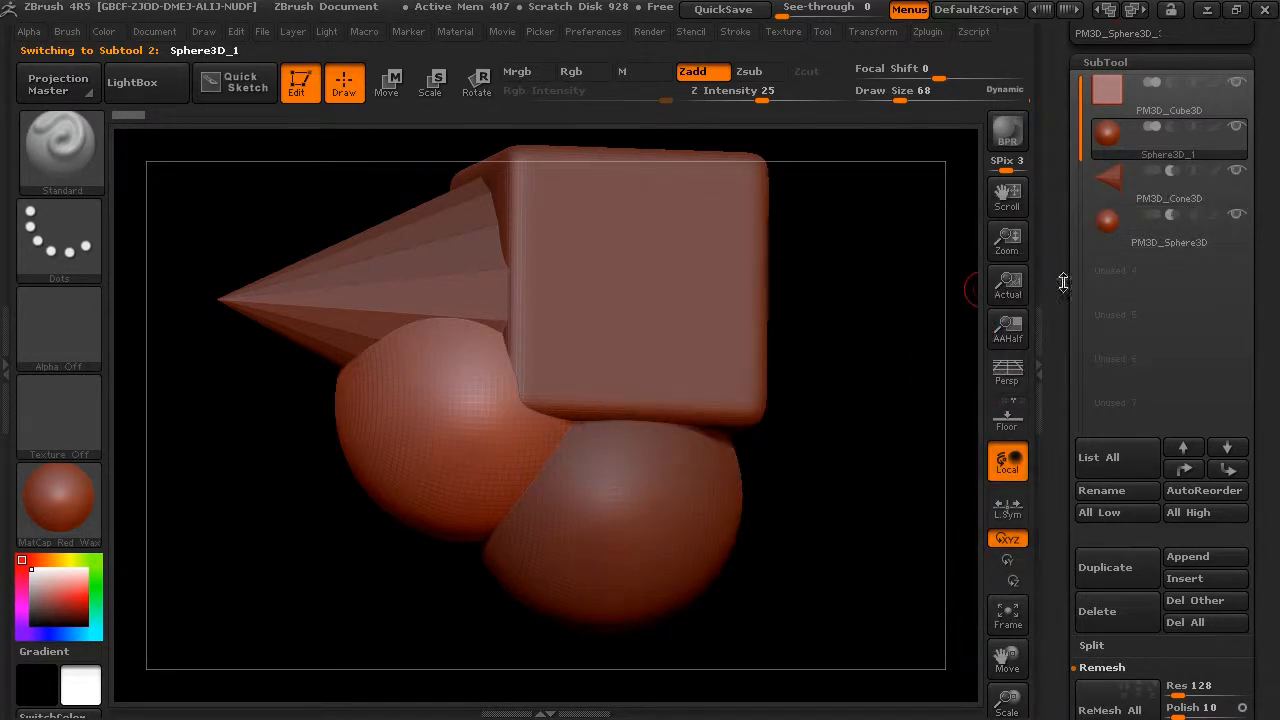
{"action": "left_click_drag", "start_coordinate": [878, 266], "coordinate": [894, 290]}
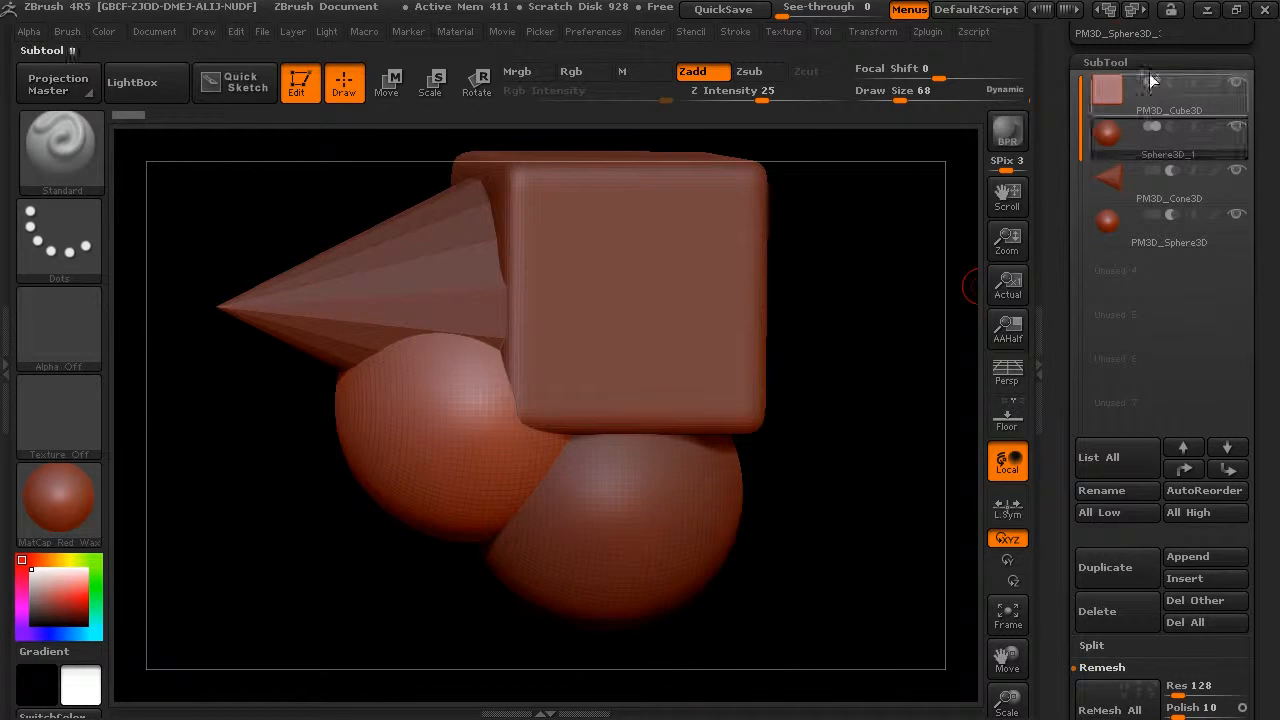
Step: Remesh all visible subtools into one mesh at resolution 128, with Polish 10 and PolyGrp enabled
{"action": "left_click_drag", "start_coordinate": [1064, 268], "coordinate": [1081, 170]}
{"action": "left_click", "coordinate": [1105, 500]}
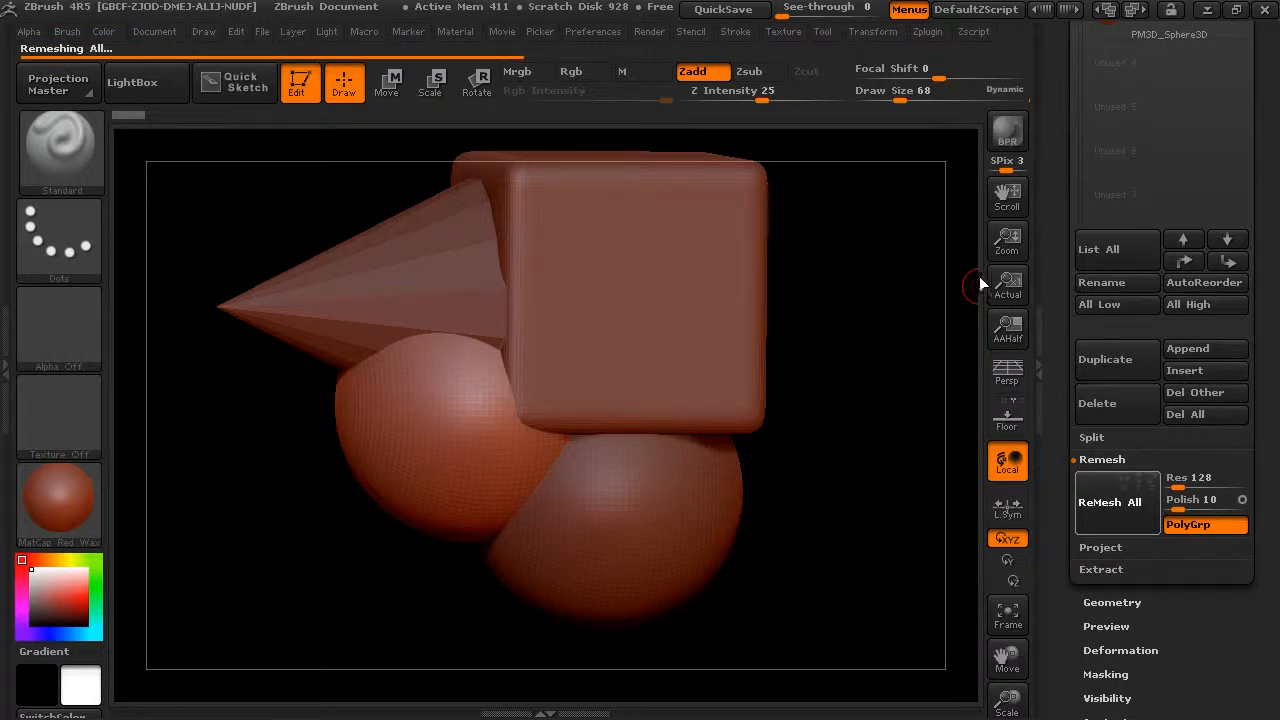
{"action": "left_click_drag", "start_coordinate": [1053, 234], "coordinate": [1056, 326]}
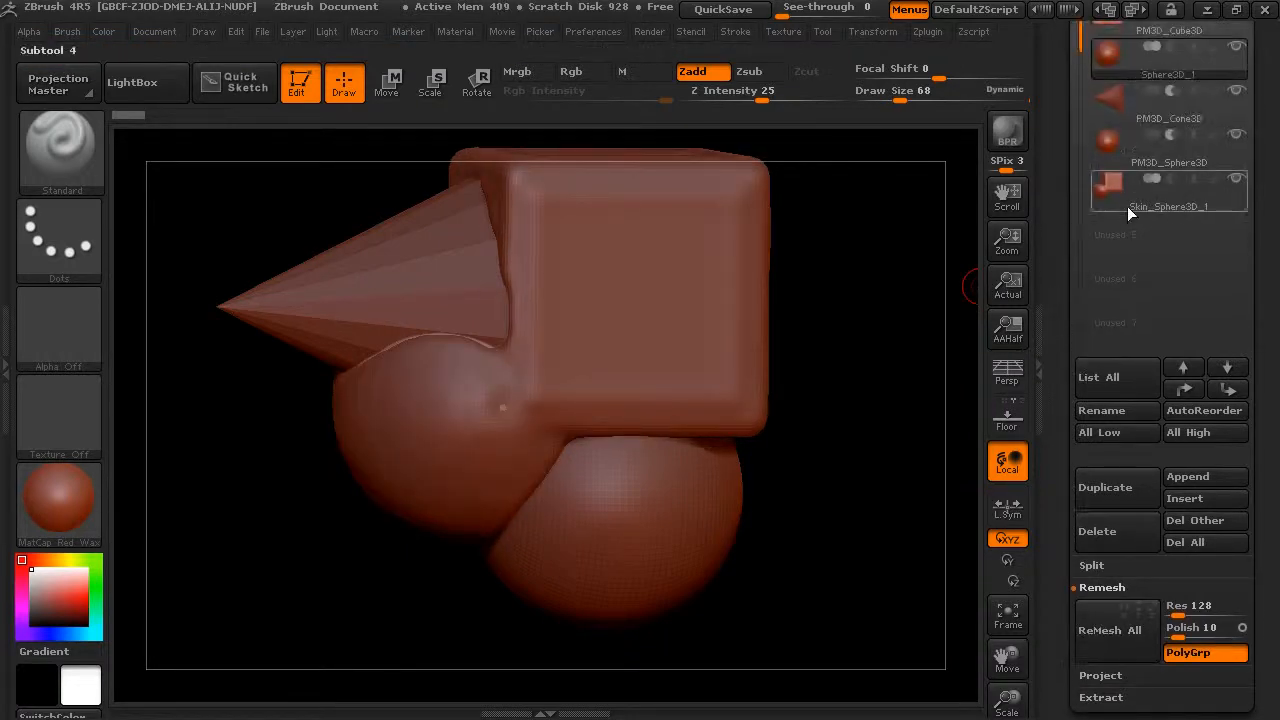
Step: Isolate the Skin_Sphere3D_1 subtool with Solo and examine the cavities cut by the cone and sphere from several angles
{"action": "left_click", "coordinate": [1136, 210]}
{"action": "left_click_drag", "start_coordinate": [869, 389], "coordinate": [895, 361]}
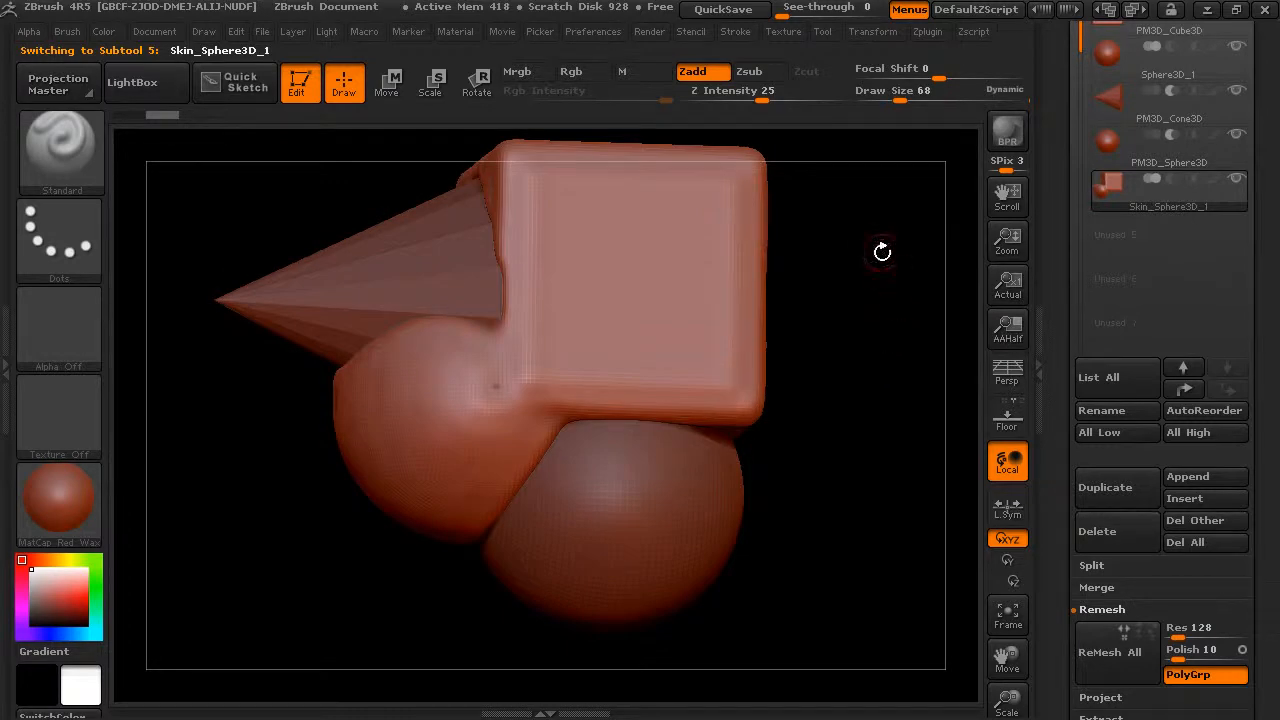
{"action": "left_click_drag", "start_coordinate": [869, 121], "coordinate": [920, 117]}
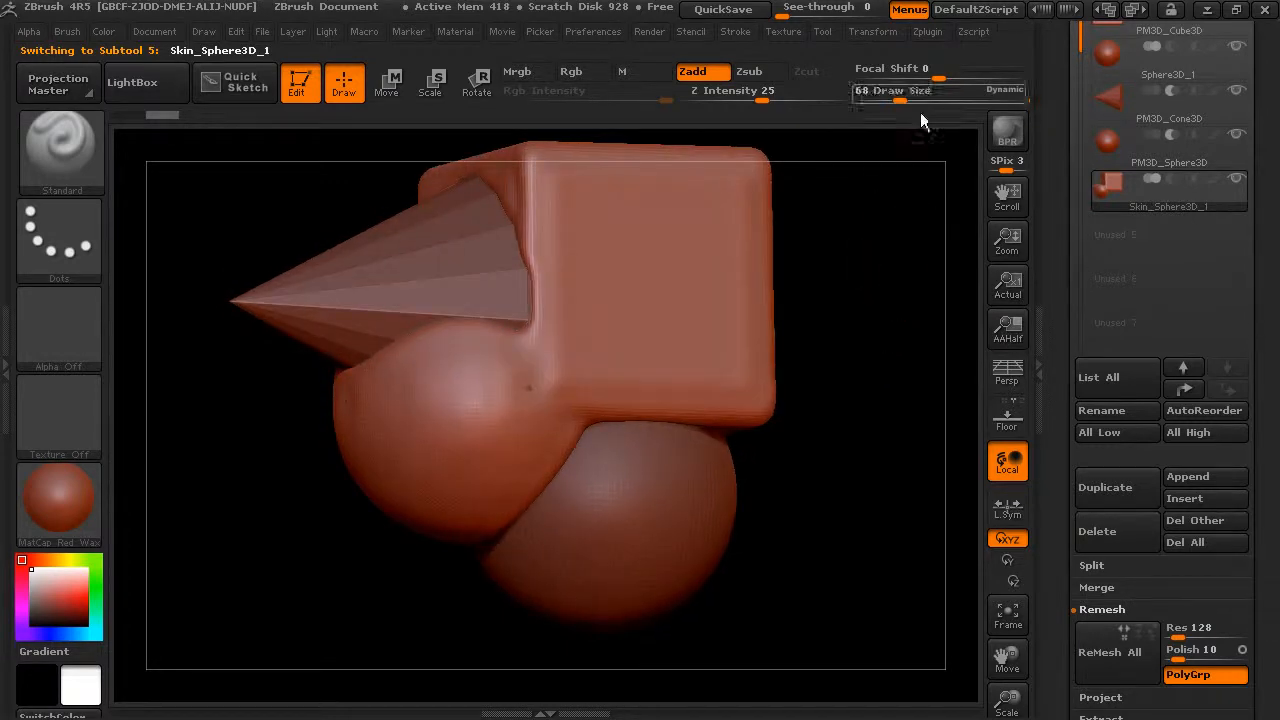
{"action": "left_click", "coordinate": [888, 31]}
{"action": "left_click", "coordinate": [945, 423]}
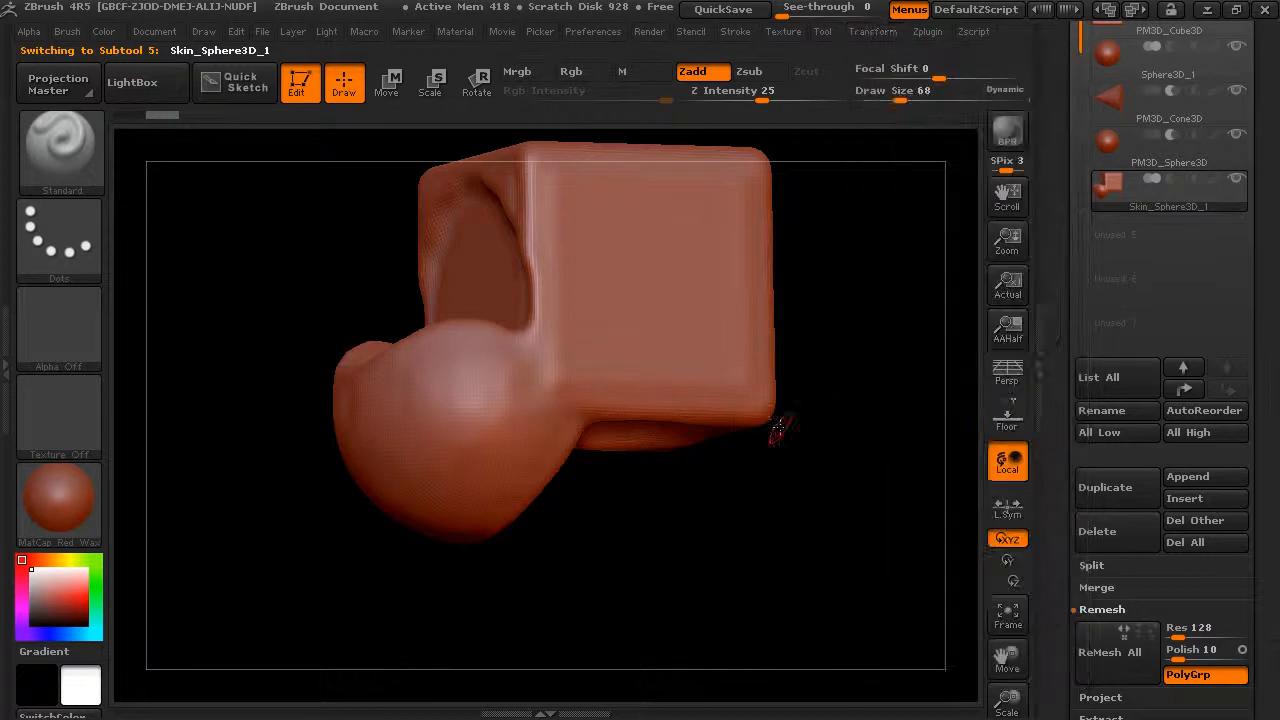
{"action": "left_click_drag", "start_coordinate": [852, 367], "coordinate": [845, 390]}
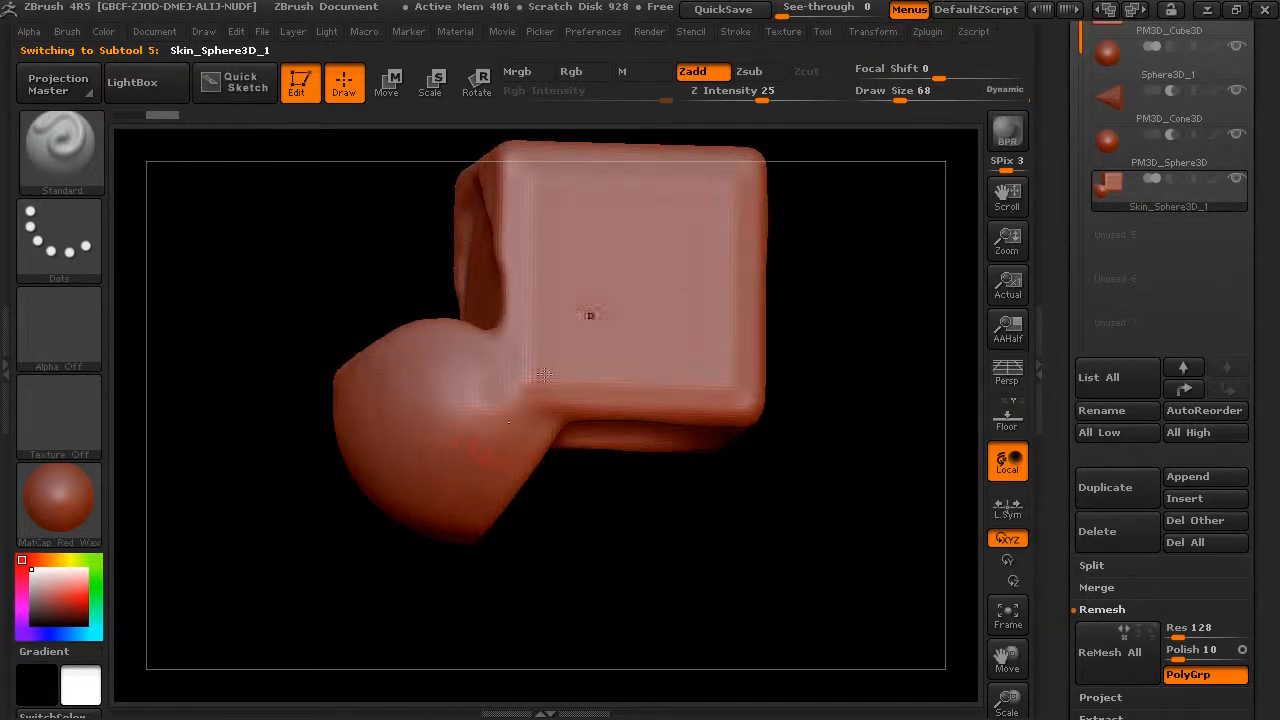
{"action": "left_click_drag", "start_coordinate": [674, 486], "coordinate": [555, 504]}
{"action": "left_click_drag", "start_coordinate": [752, 507], "coordinate": [945, 560]}
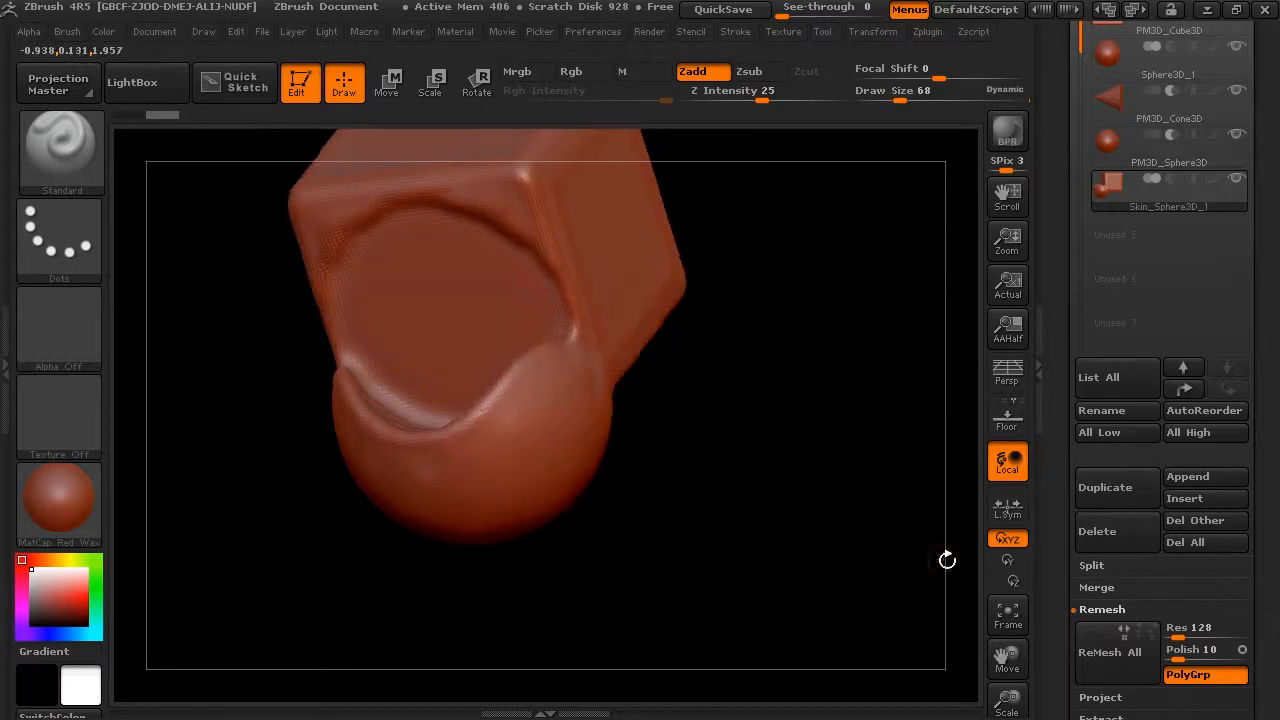
{"action": "left_click_drag", "start_coordinate": [800, 380], "coordinate": [1030, 240]}
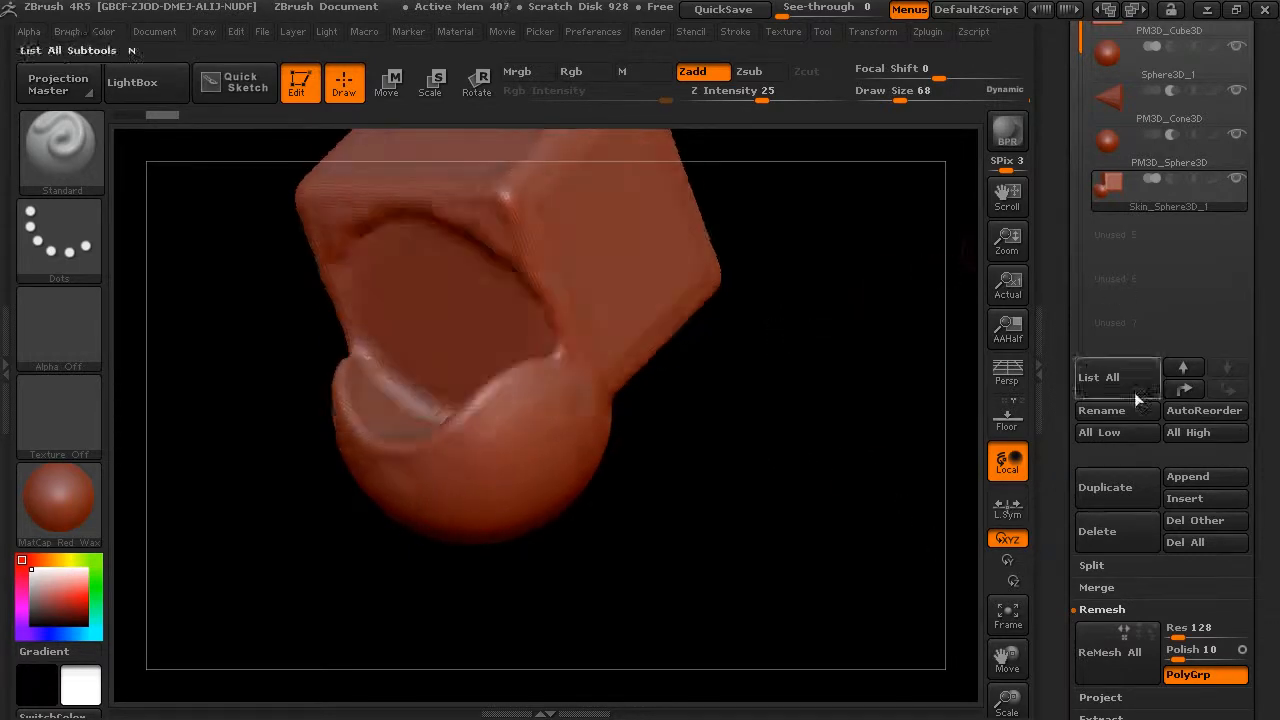
Step: Delete the Skin_Sphere3D_1 subtool and turn off Solo so all original subtools are shown
{"action": "left_click", "coordinate": [1128, 535]}
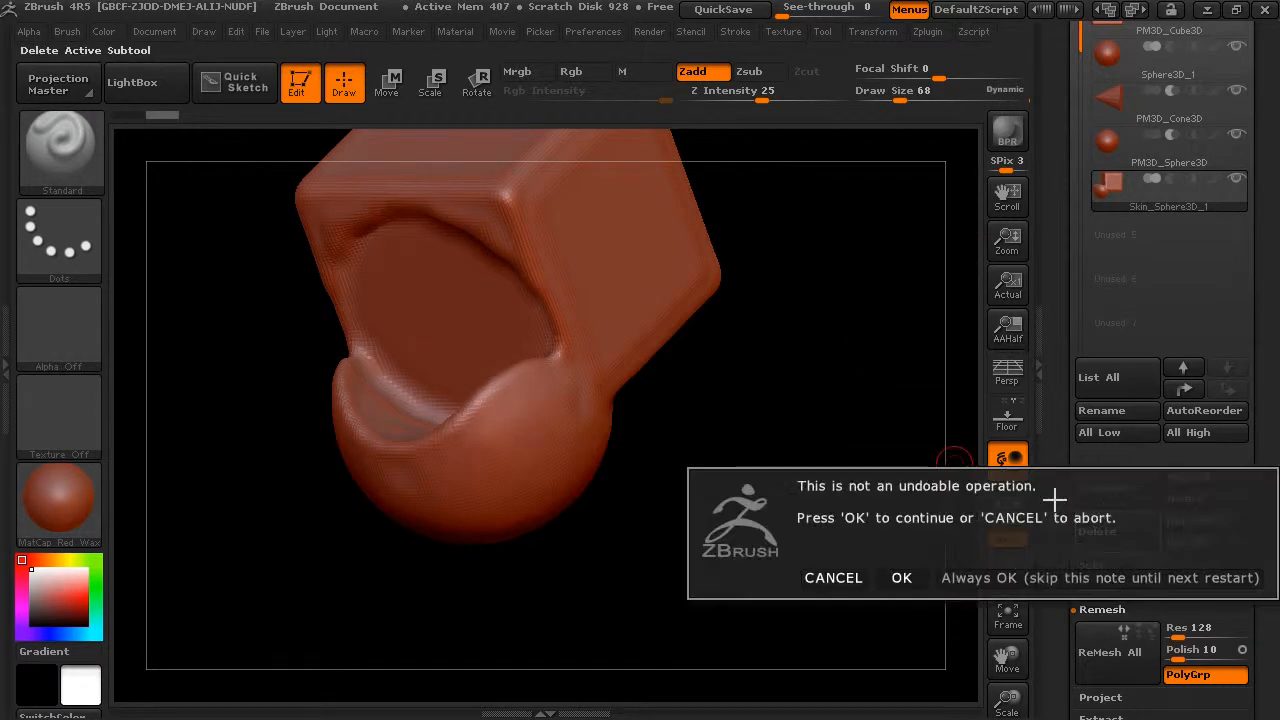
{"action": "left_click", "coordinate": [901, 578]}
{"action": "left_click_drag", "start_coordinate": [896, 368], "coordinate": [873, 318]}
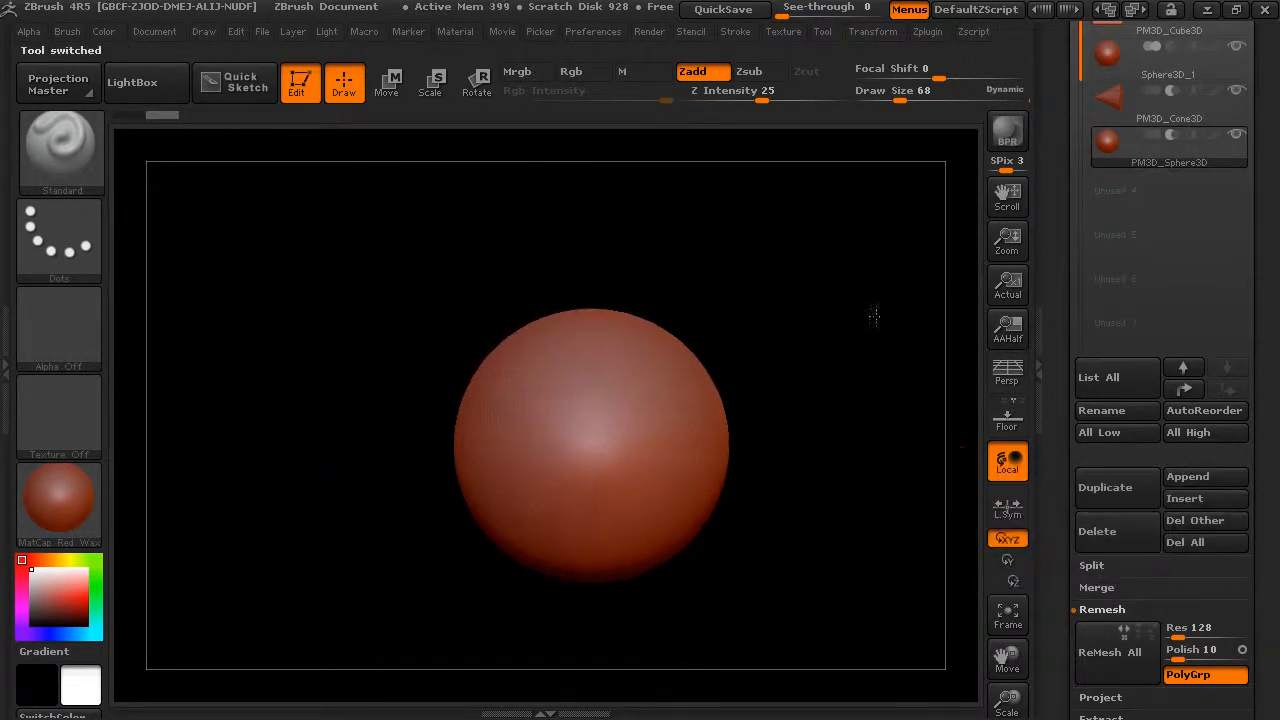
{"action": "left_click", "coordinate": [870, 34]}
{"action": "left_click", "coordinate": [946, 428]}
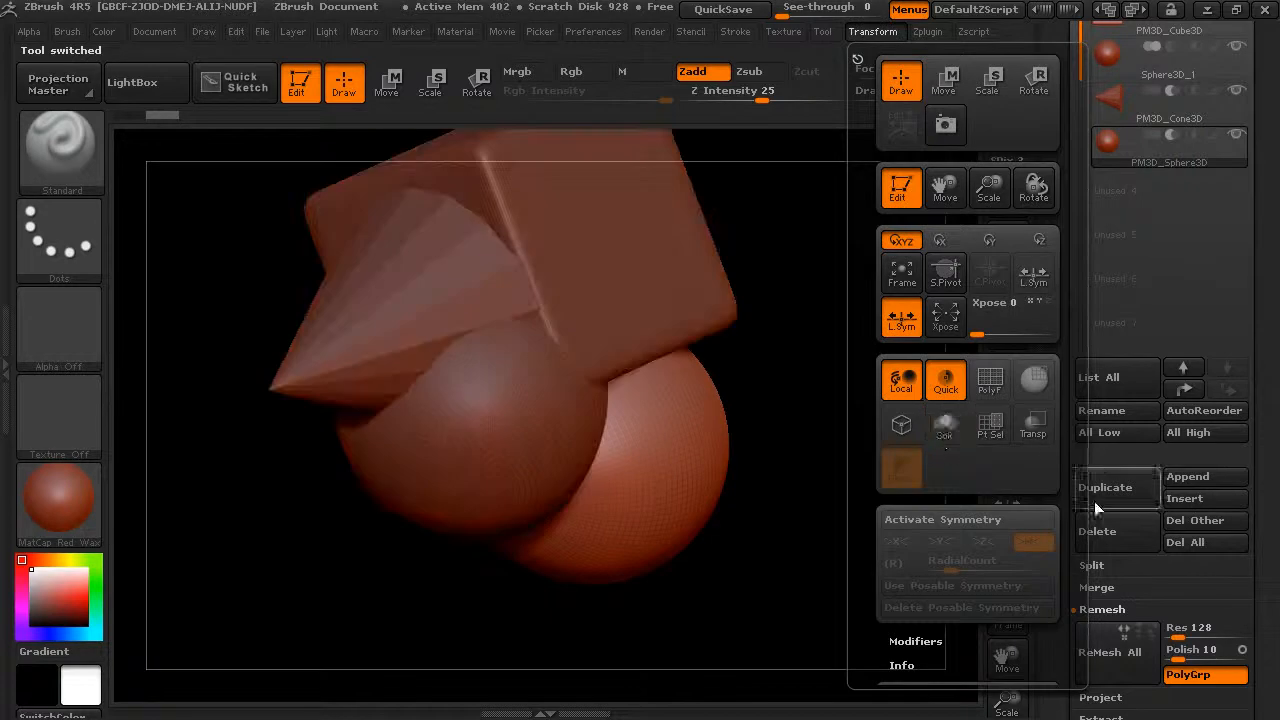
Step: Set the ReMesh resolution to 256 and remesh all visible subtools
{"action": "left_click_drag", "start_coordinate": [1063, 613], "coordinate": [1066, 415]}
{"action": "left_click", "coordinate": [1205, 429]}
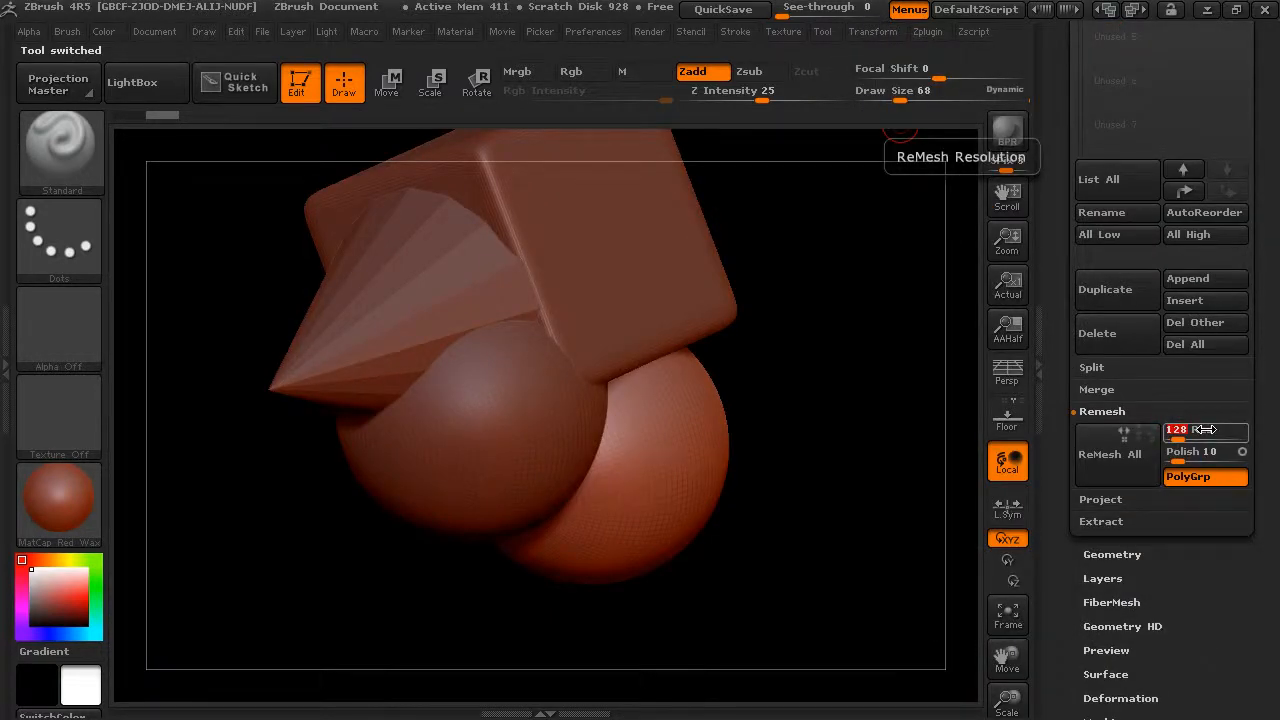
{"action": "type", "text": "256"}
{"action": "key", "text": "Return"}
{"action": "left_click", "coordinate": [1119, 455]}
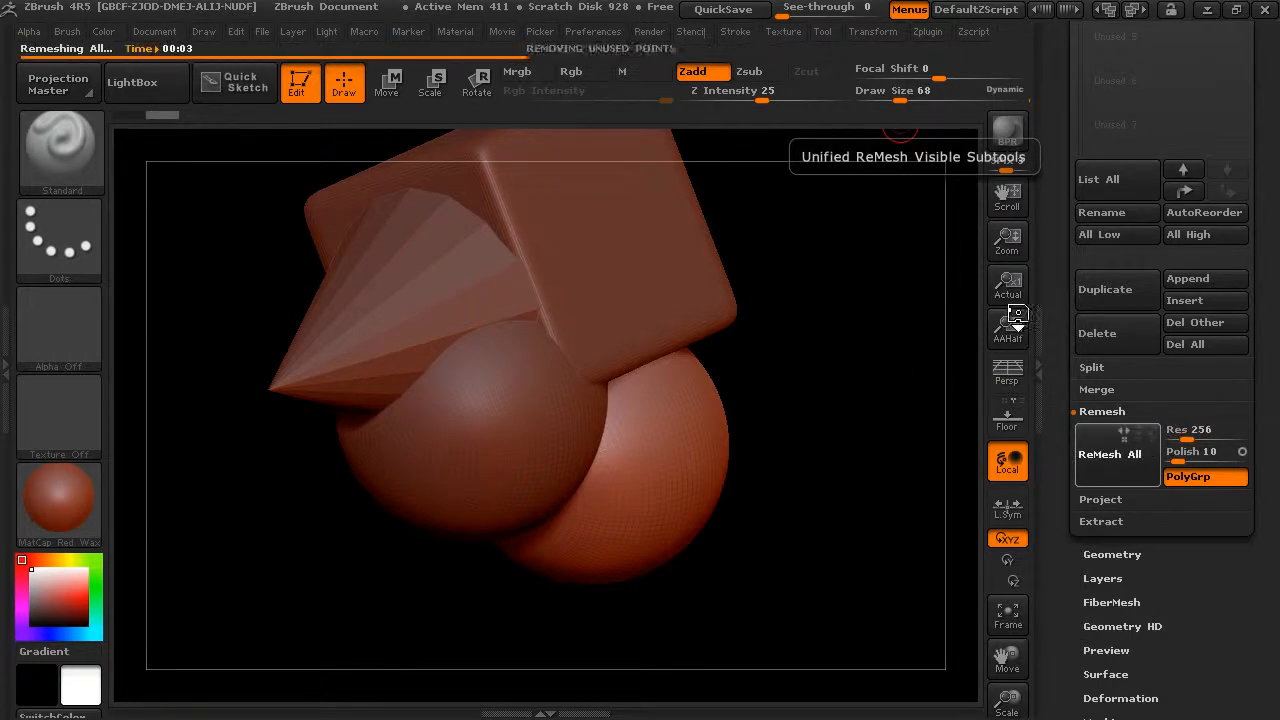
Step: Isolate the Skin_PM3D_Sphere3D subtool with Solo and inspect its surface and cut edges against the source subtools
{"action": "left_click", "coordinate": [1175, 345]}
{"action": "left_click", "coordinate": [869, 29]}
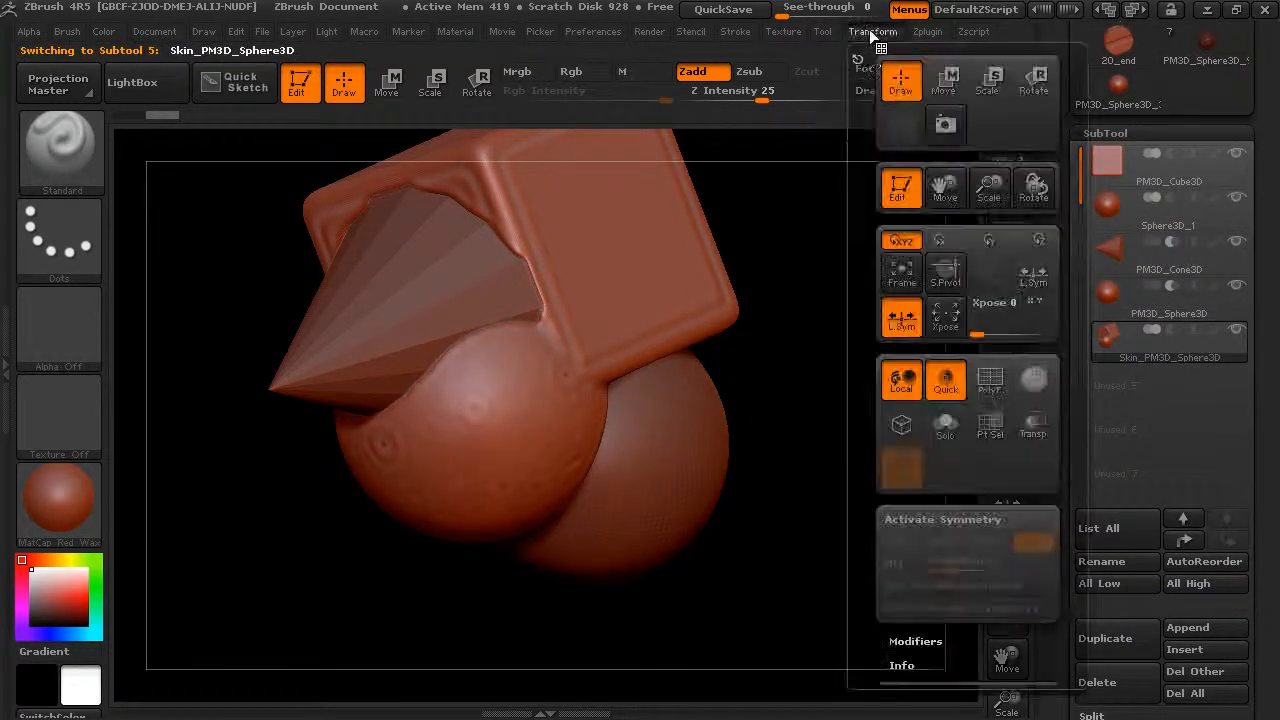
{"action": "left_click", "coordinate": [975, 425]}
{"action": "left_click_drag", "start_coordinate": [801, 353], "coordinate": [729, 337]}
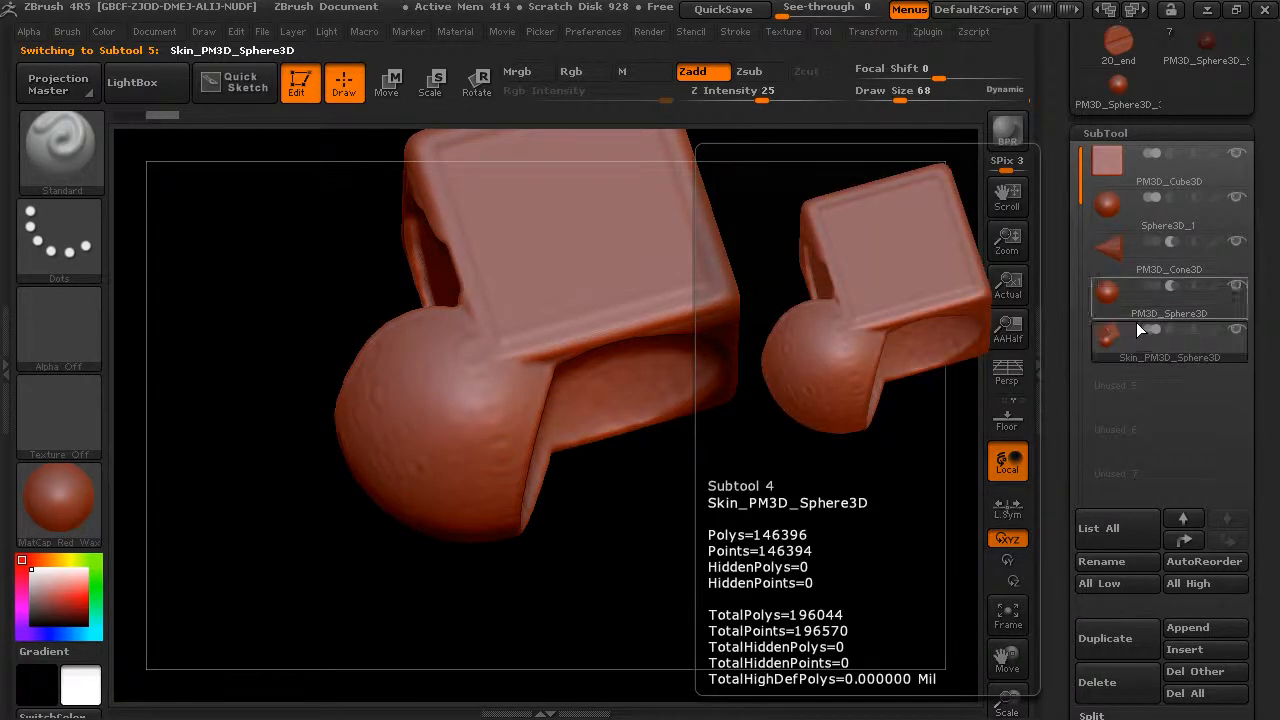
{"action": "mouse_move", "coordinate": [1132, 261]}
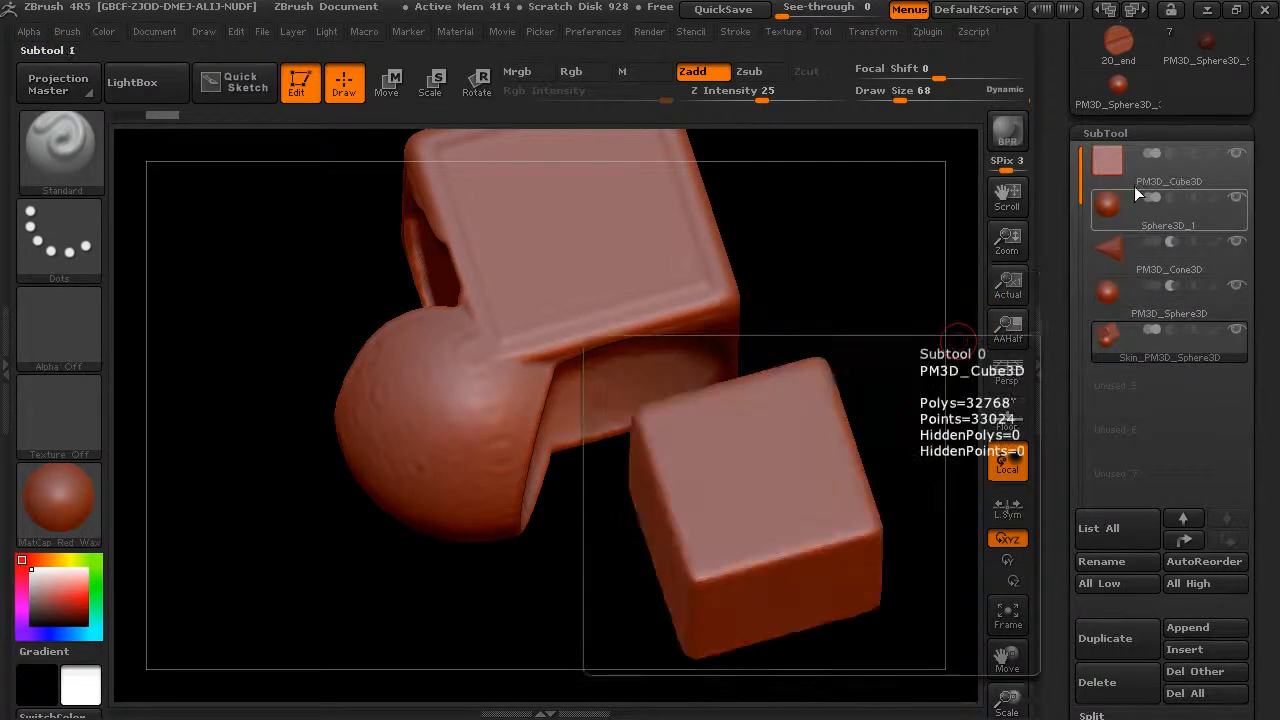
{"action": "mouse_move", "coordinate": [1153, 297]}
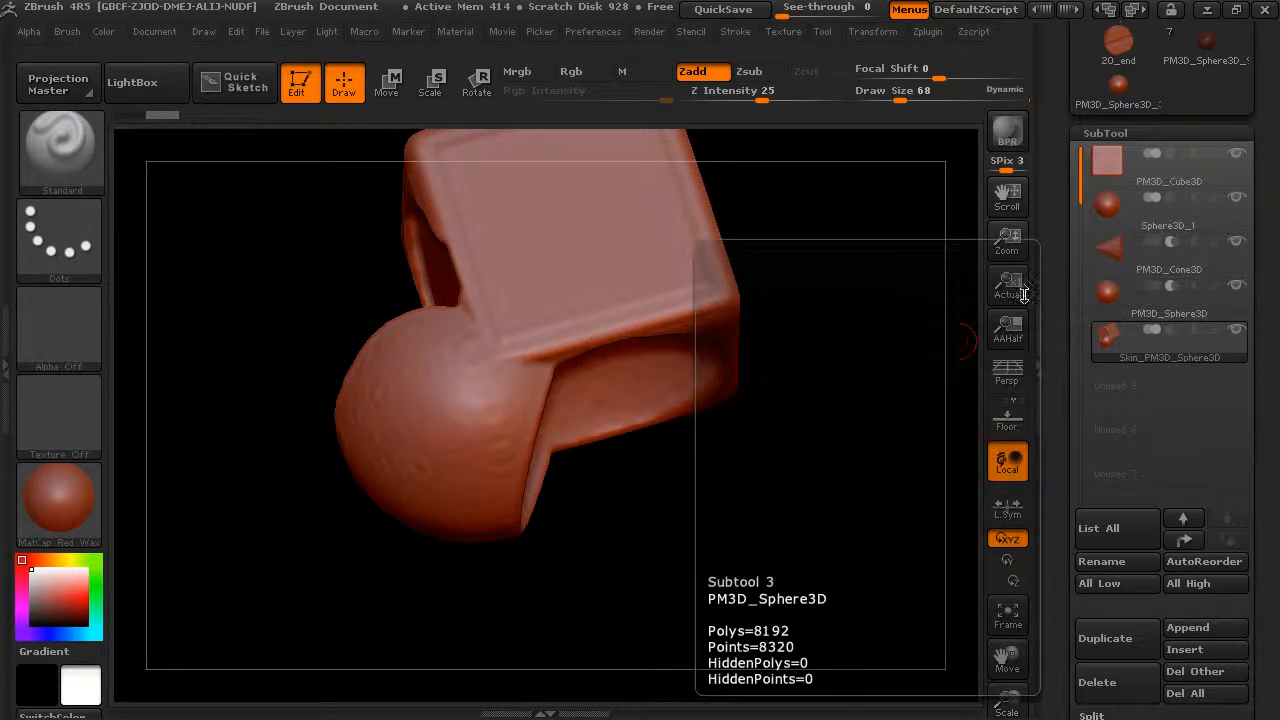
{"action": "left_click_drag", "start_coordinate": [866, 311], "coordinate": [869, 266]}
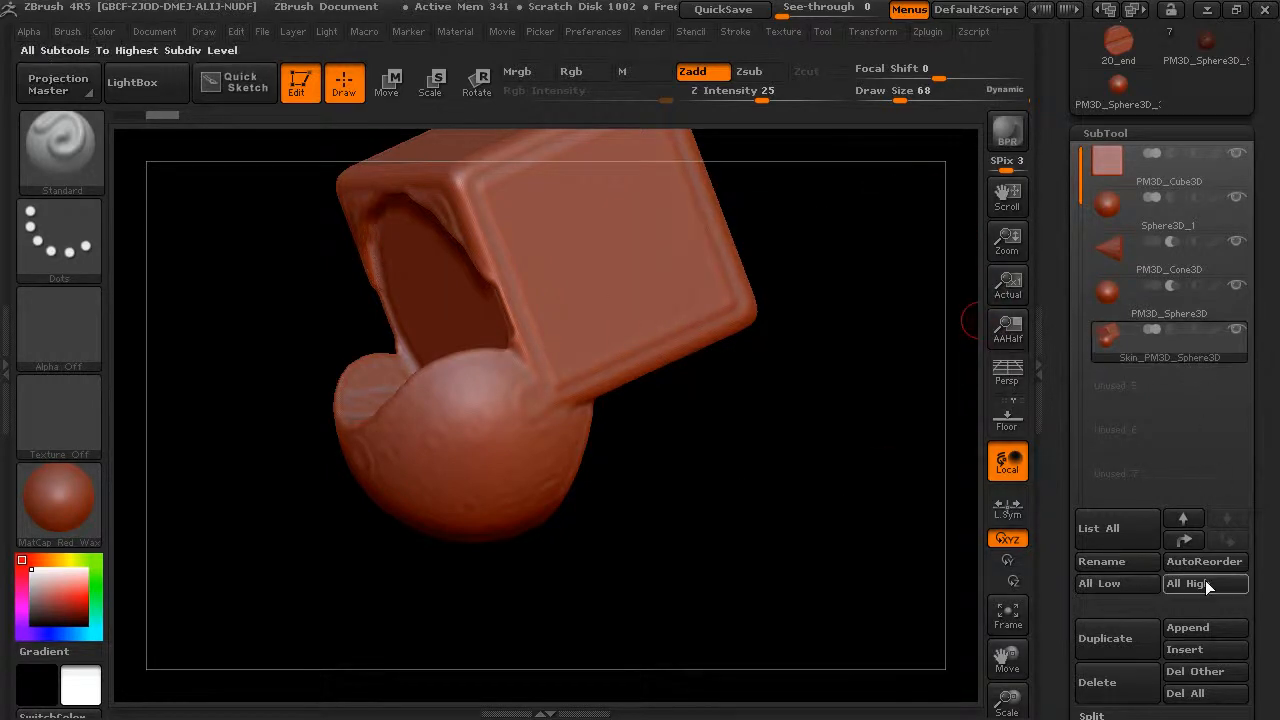
Step: Delete the remeshed Skin_PM3D_Sphere3D subtool and select the PM3D_Cone3D subtool
{"action": "left_click", "coordinate": [1140, 684]}
{"action": "left_click", "coordinate": [906, 692]}
{"action": "left_click_drag", "start_coordinate": [890, 450], "coordinate": [845, 361]}
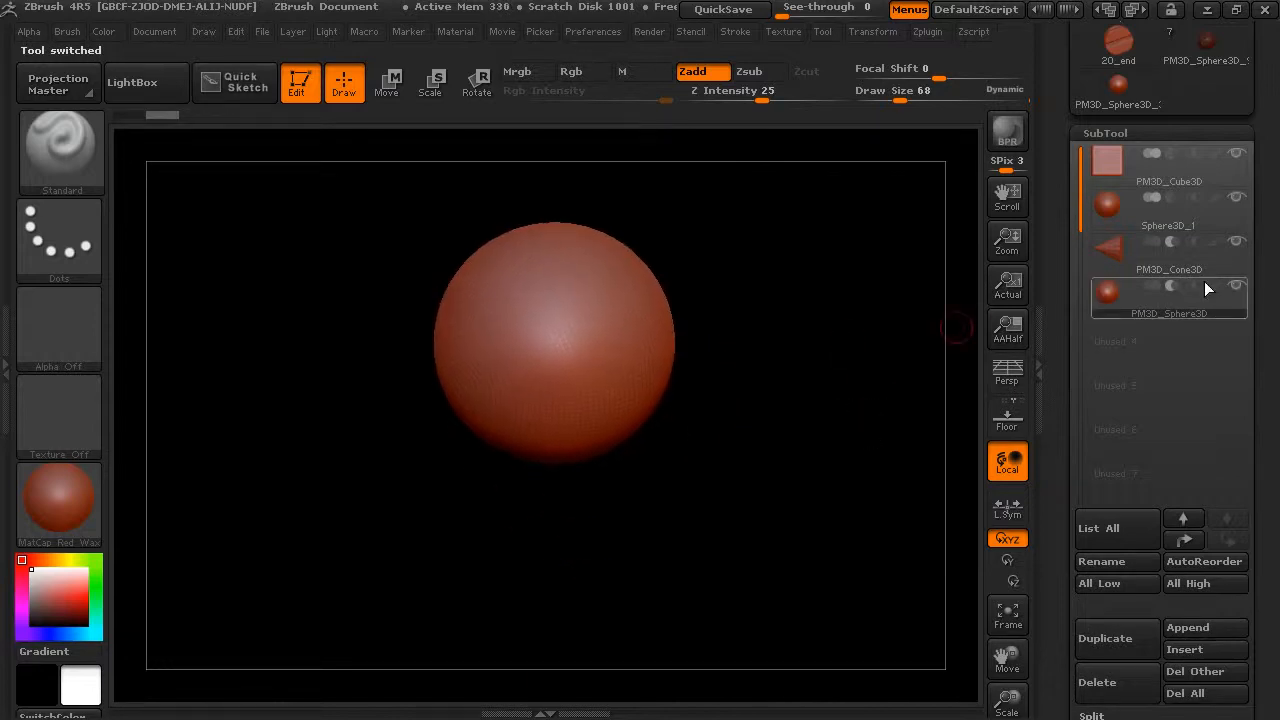
{"action": "left_click", "coordinate": [1144, 266]}
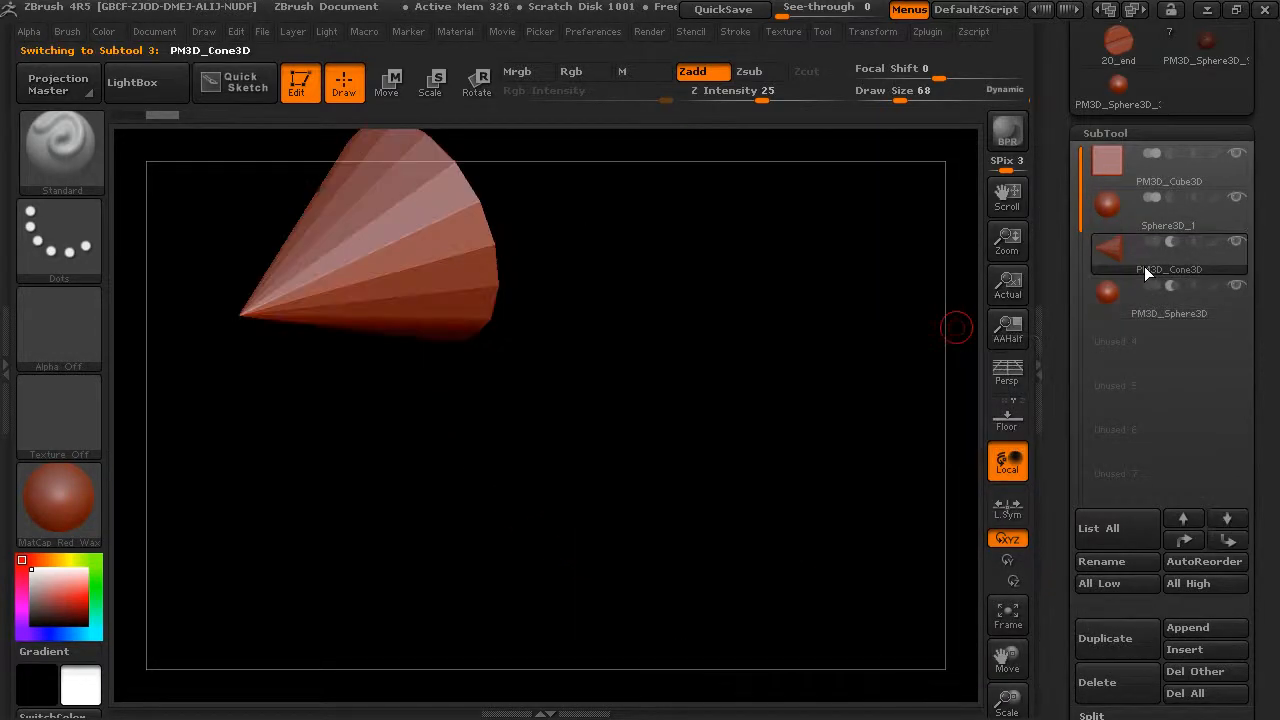
Step: Switch the active tool to the 19_end creature model and turn it to a side view
{"action": "scroll", "coordinate": [1100, 430], "scroll_direction": "down", "scroll_amount": 5}
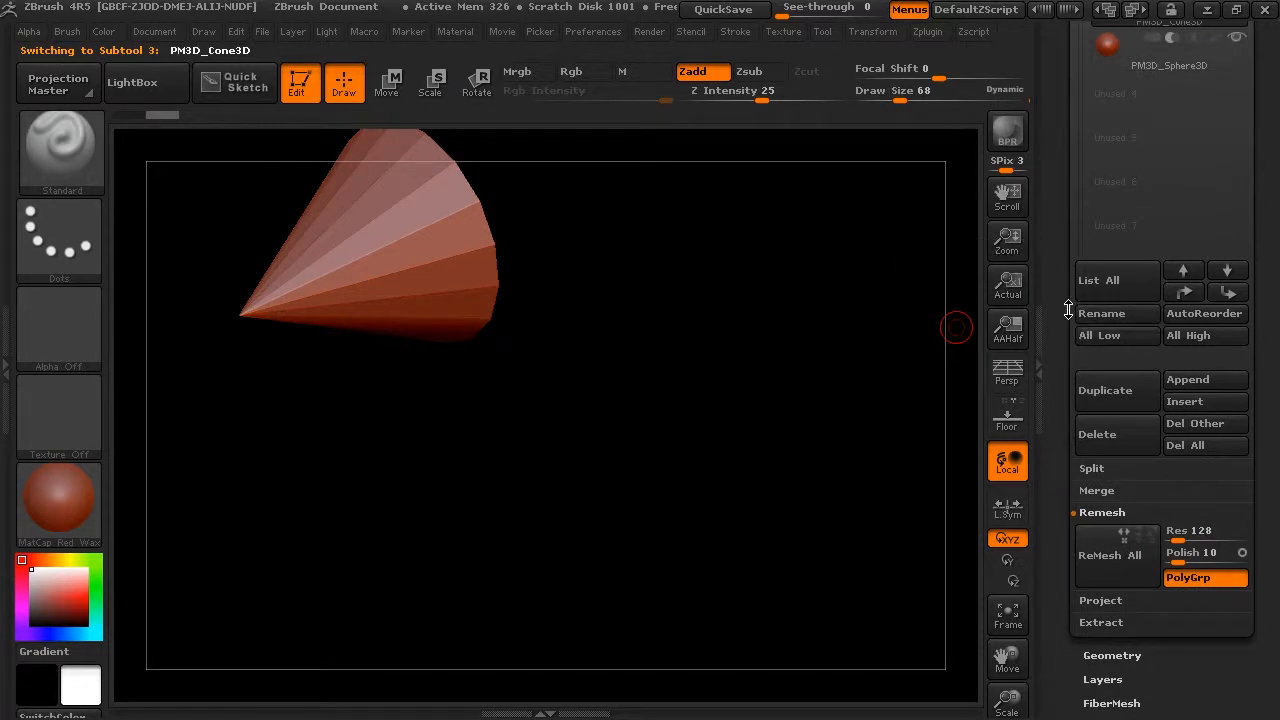
{"action": "scroll", "coordinate": [1061, 277], "scroll_direction": "up", "scroll_amount": 10}
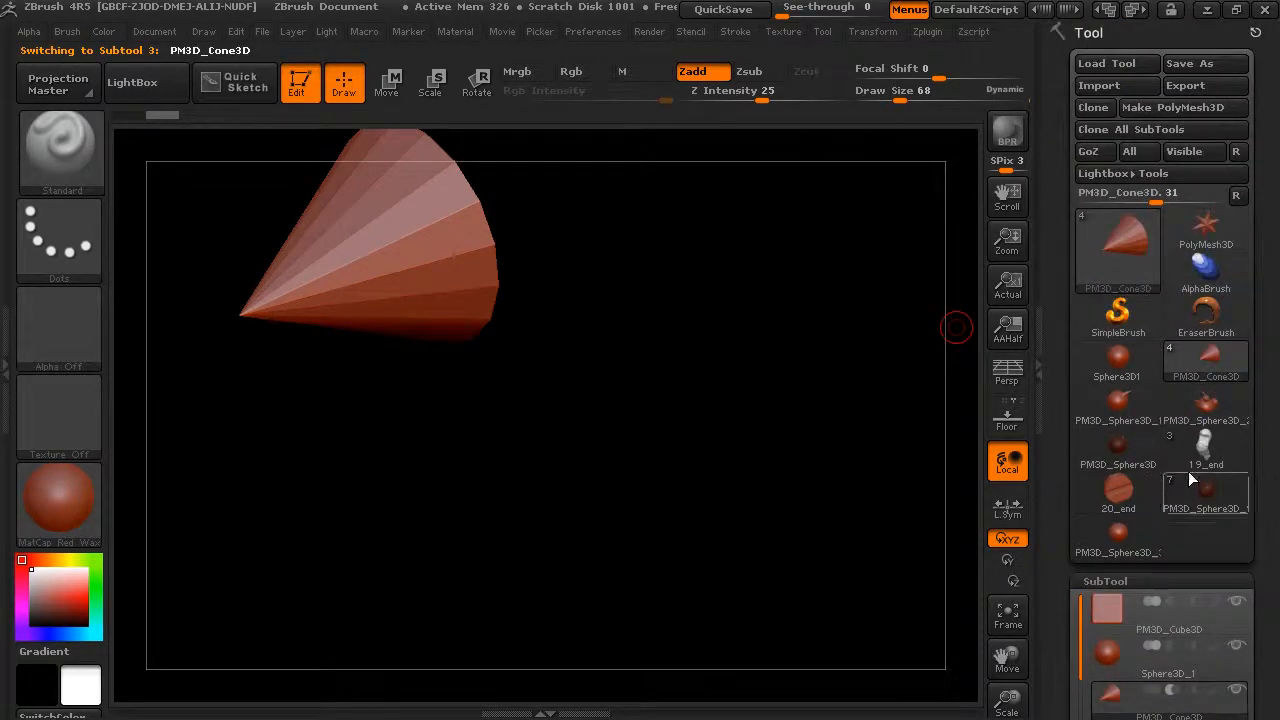
{"action": "left_click", "coordinate": [1206, 450]}
{"action": "left_click_drag", "start_coordinate": [763, 434], "coordinate": [830, 492]}
{"action": "scroll", "coordinate": [1042, 528], "scroll_direction": "down", "scroll_amount": 3}
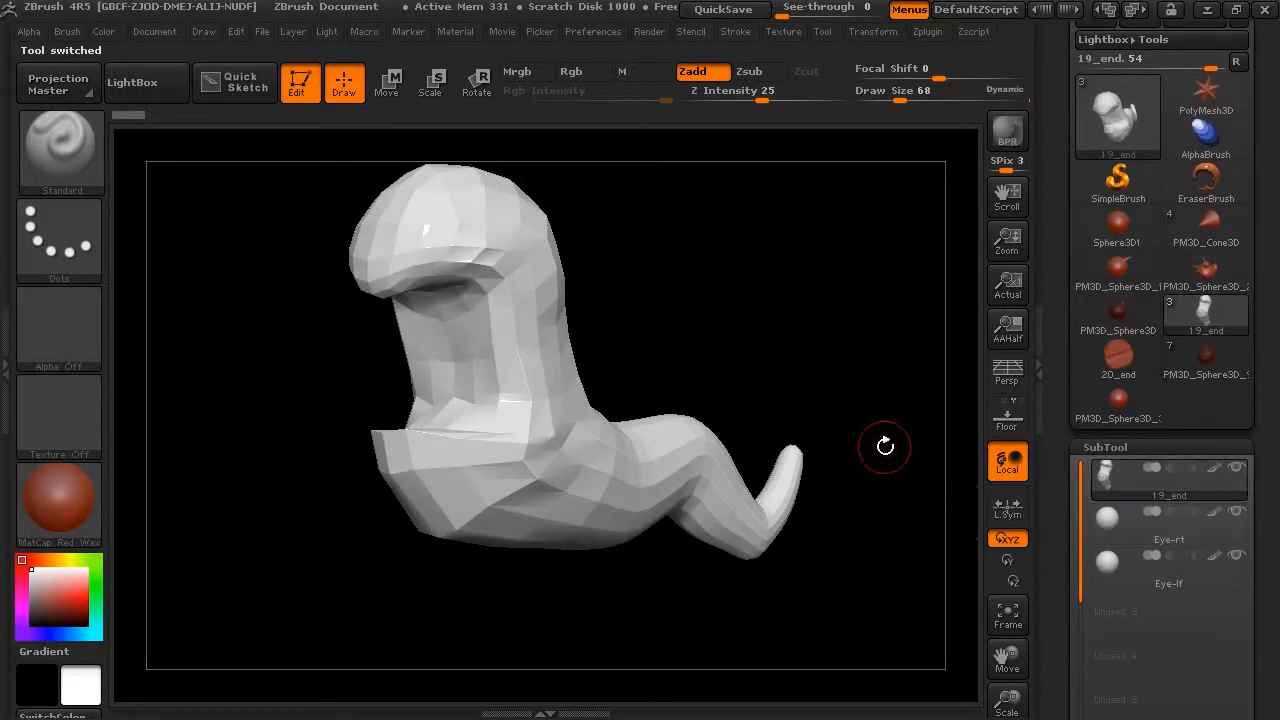
Step: Subdivide the 19_end mesh up to subdivision level 4 and delete its lower subdivision levels
{"action": "key", "text": "ctrl+d"}
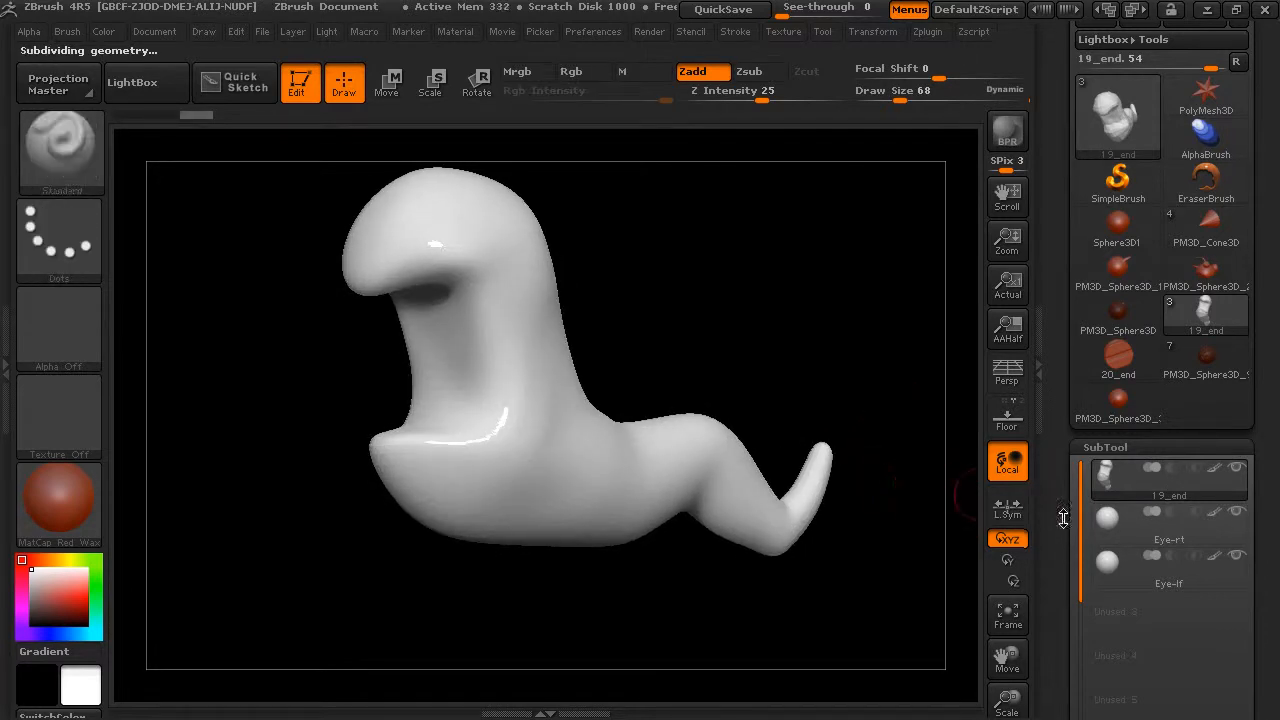
{"action": "scroll", "coordinate": [1060, 368], "scroll_direction": "down", "scroll_amount": 4}
{"action": "scroll", "coordinate": [1062, 410], "scroll_direction": "down", "scroll_amount": 4}
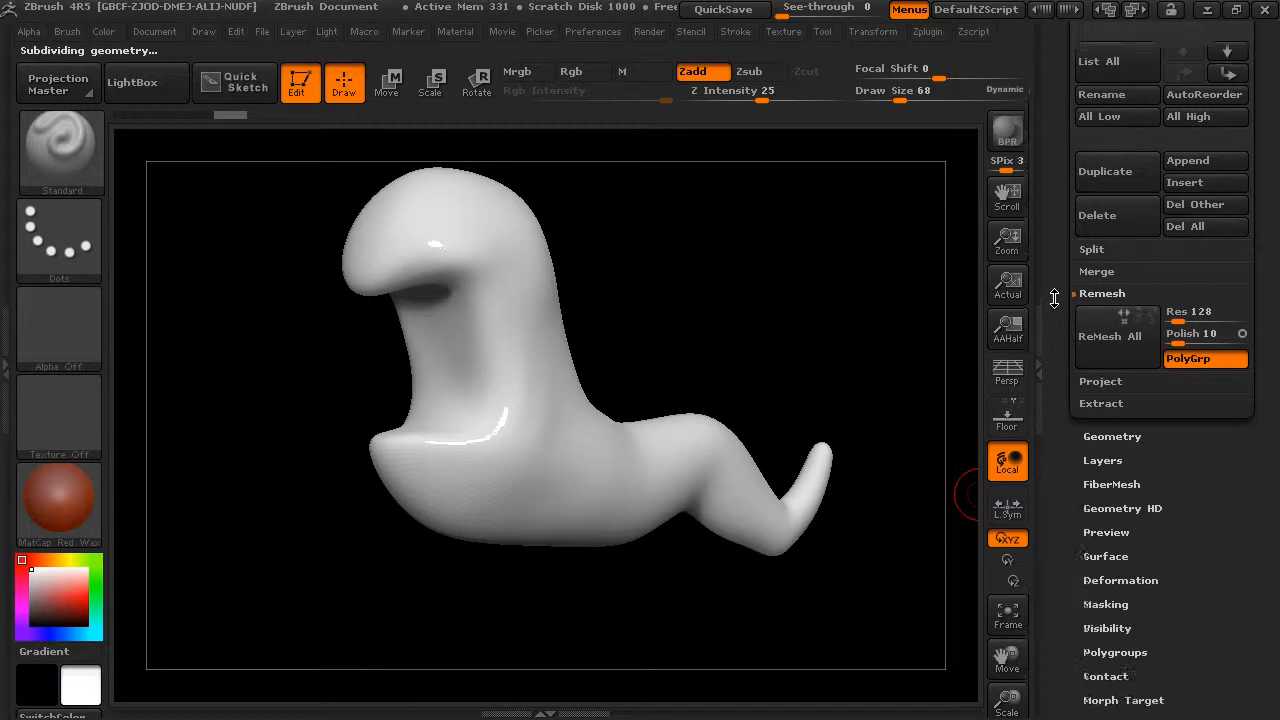
{"action": "left_click", "coordinate": [1113, 445]}
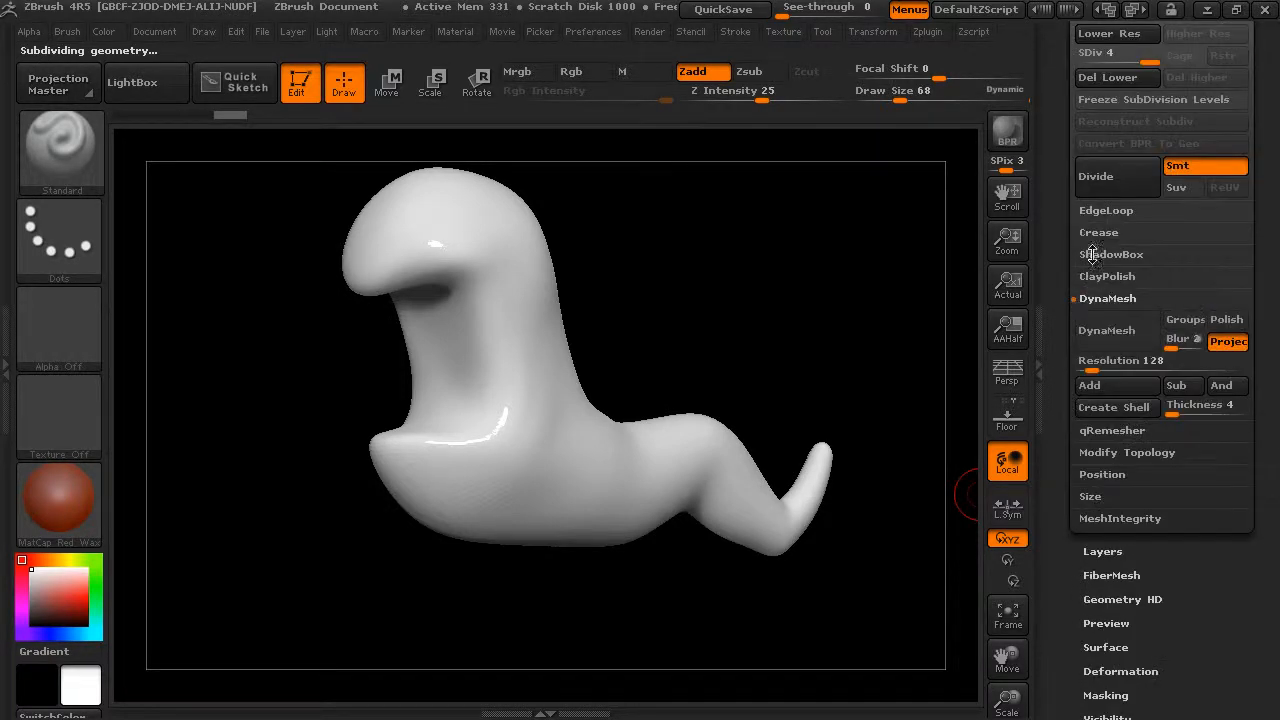
{"action": "left_click", "coordinate": [1107, 77]}
{"action": "left_click_drag", "start_coordinate": [871, 271], "coordinate": [909, 294]}
Step: Open the QRemesher settings for the 19_end mesh and set the target polygons count to 10
{"action": "left_click", "coordinate": [1118, 299]}
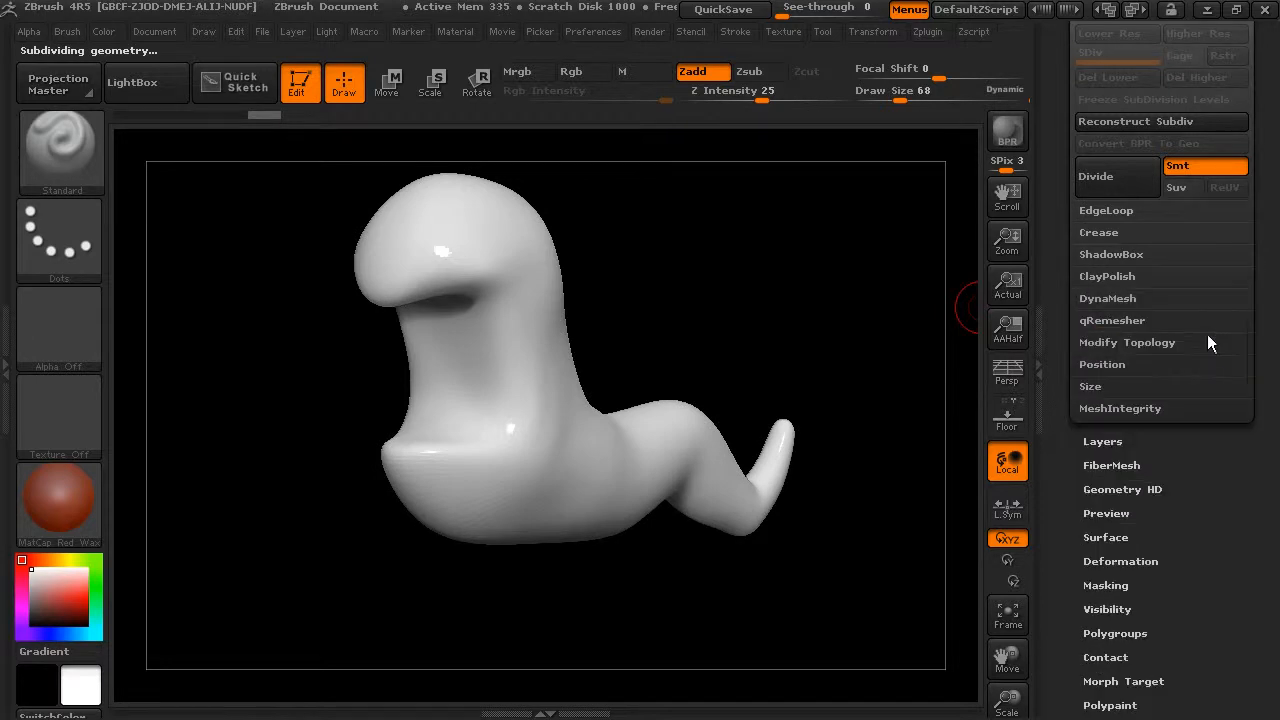
{"action": "left_click", "coordinate": [1112, 320]}
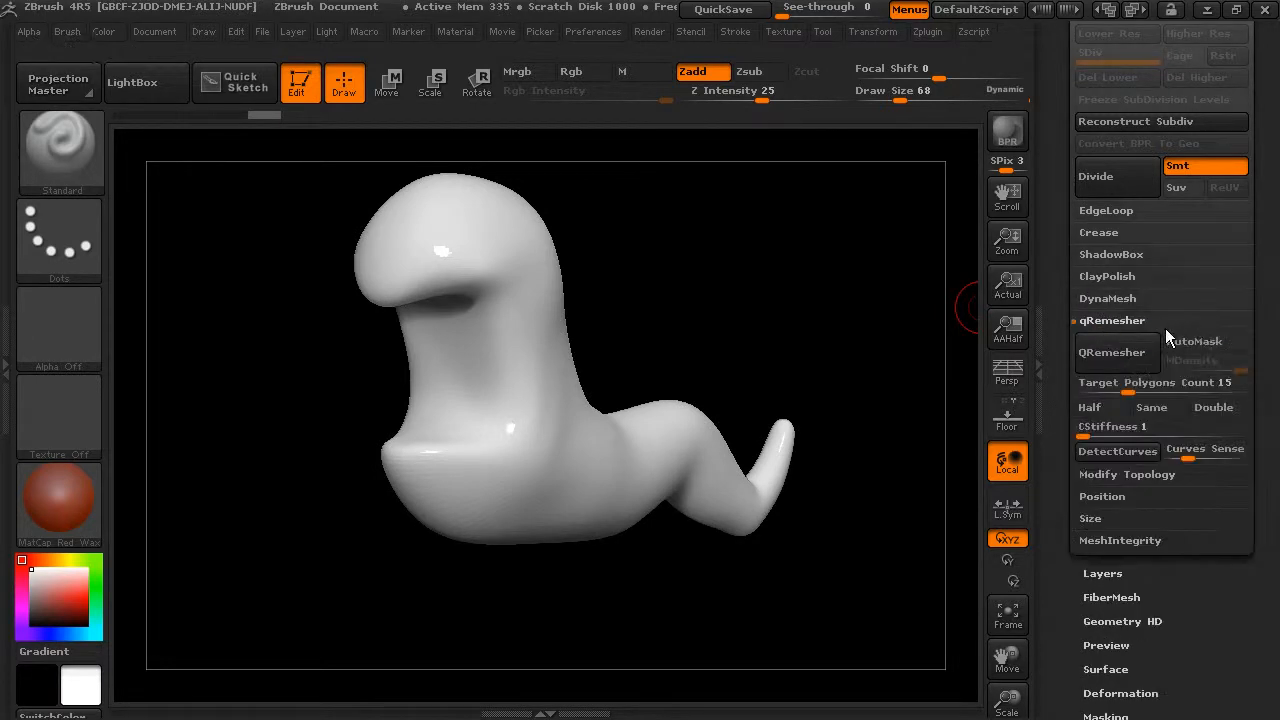
{"action": "left_click_drag", "start_coordinate": [866, 289], "coordinate": [895, 303]}
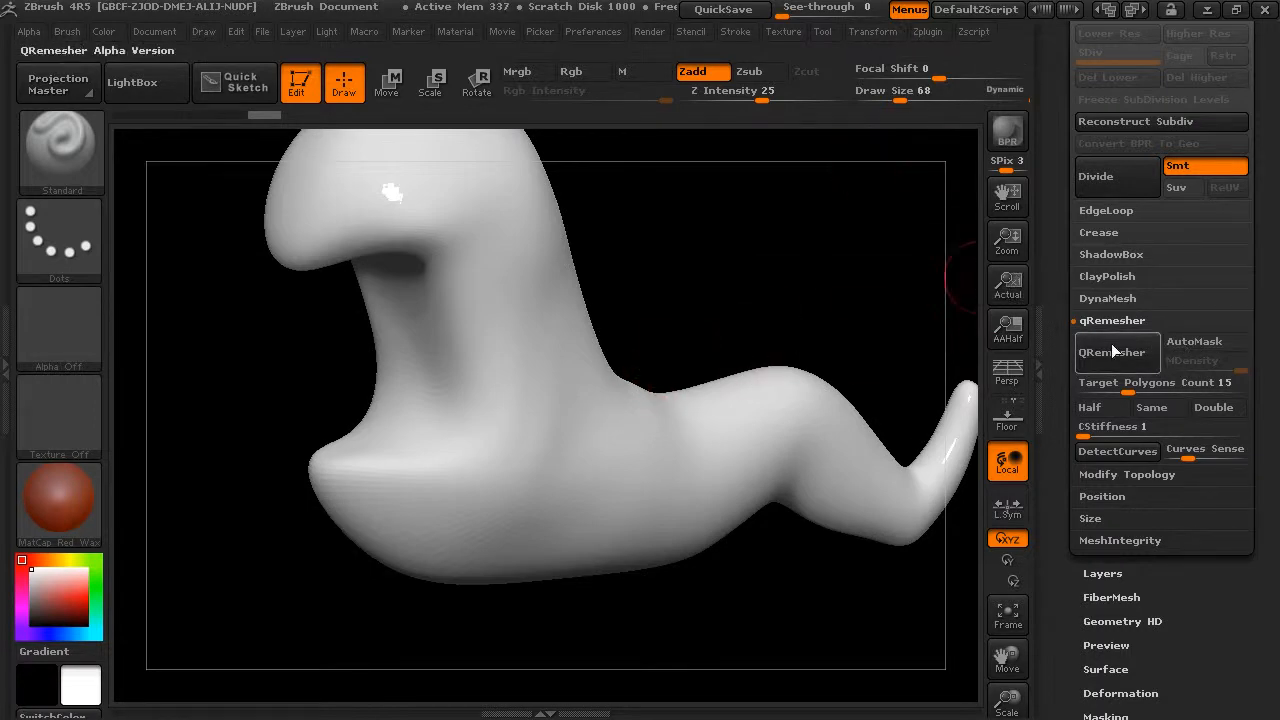
{"action": "left_click", "coordinate": [1142, 388]}
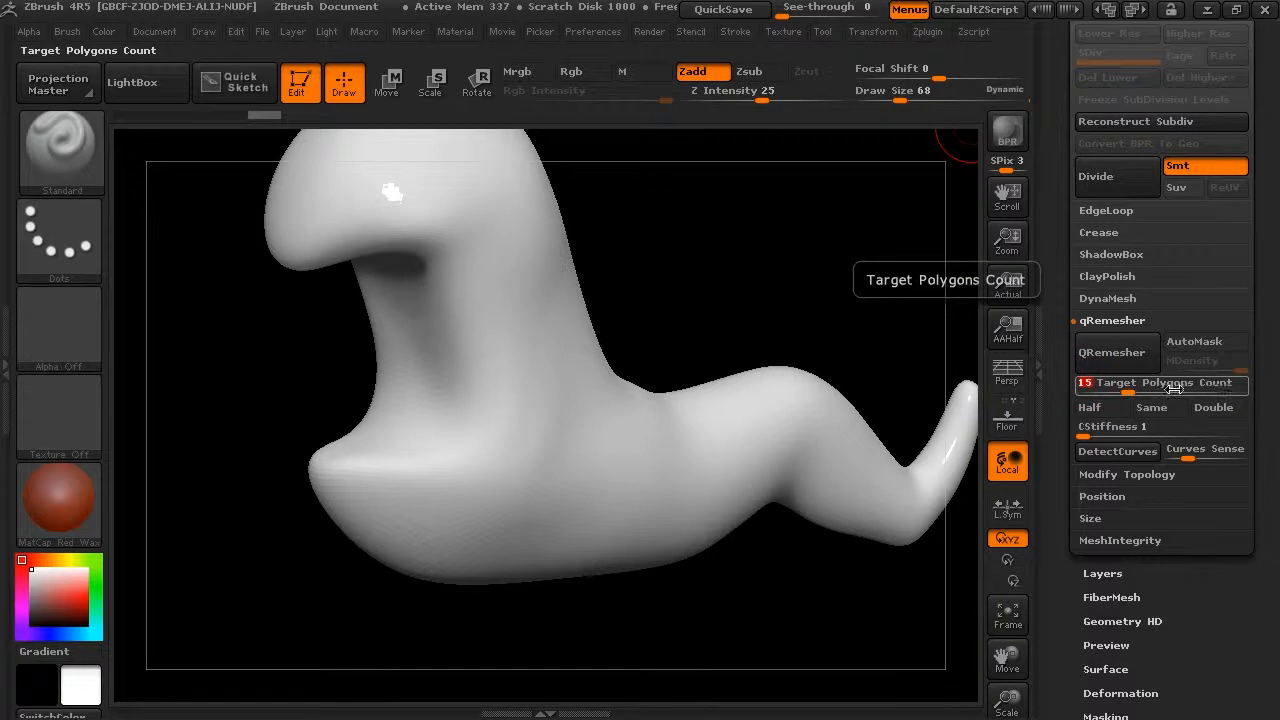
{"action": "type", "text": "16"}
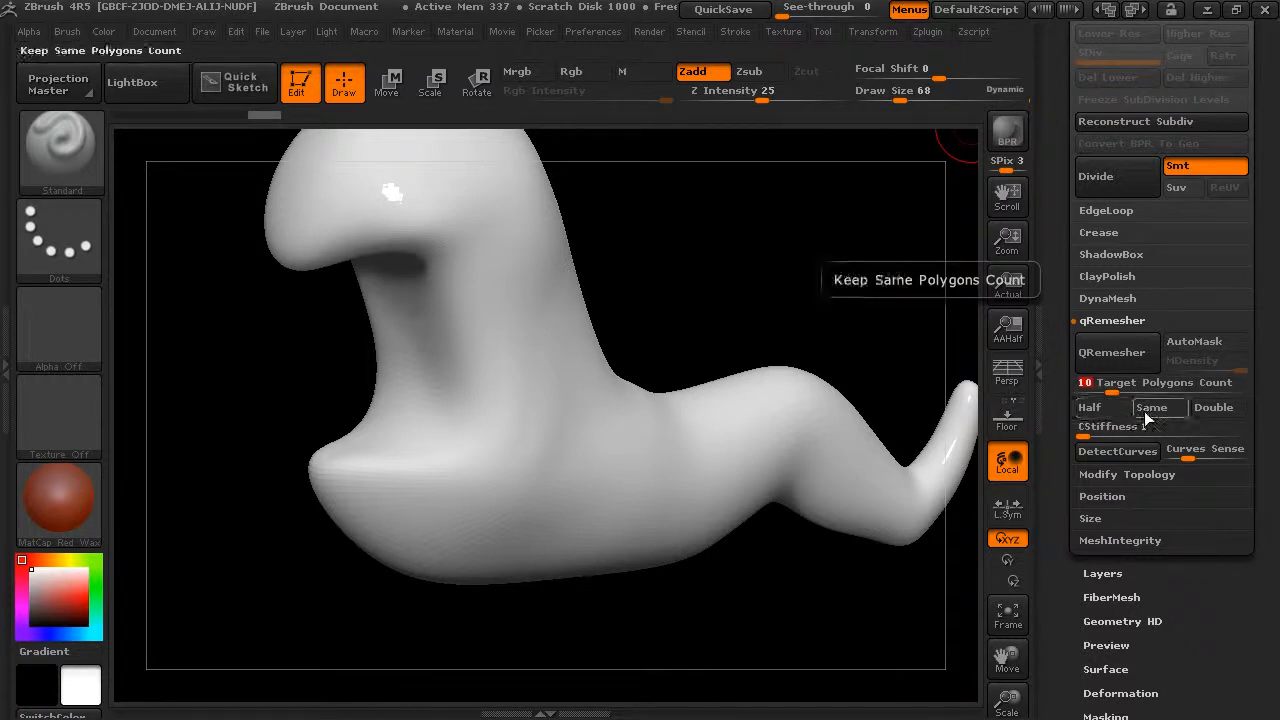
Step: Run QRemesher on the 19_end mesh with the target polygons count of 10 and turn the model to see the result
{"action": "left_click", "coordinate": [1137, 357]}
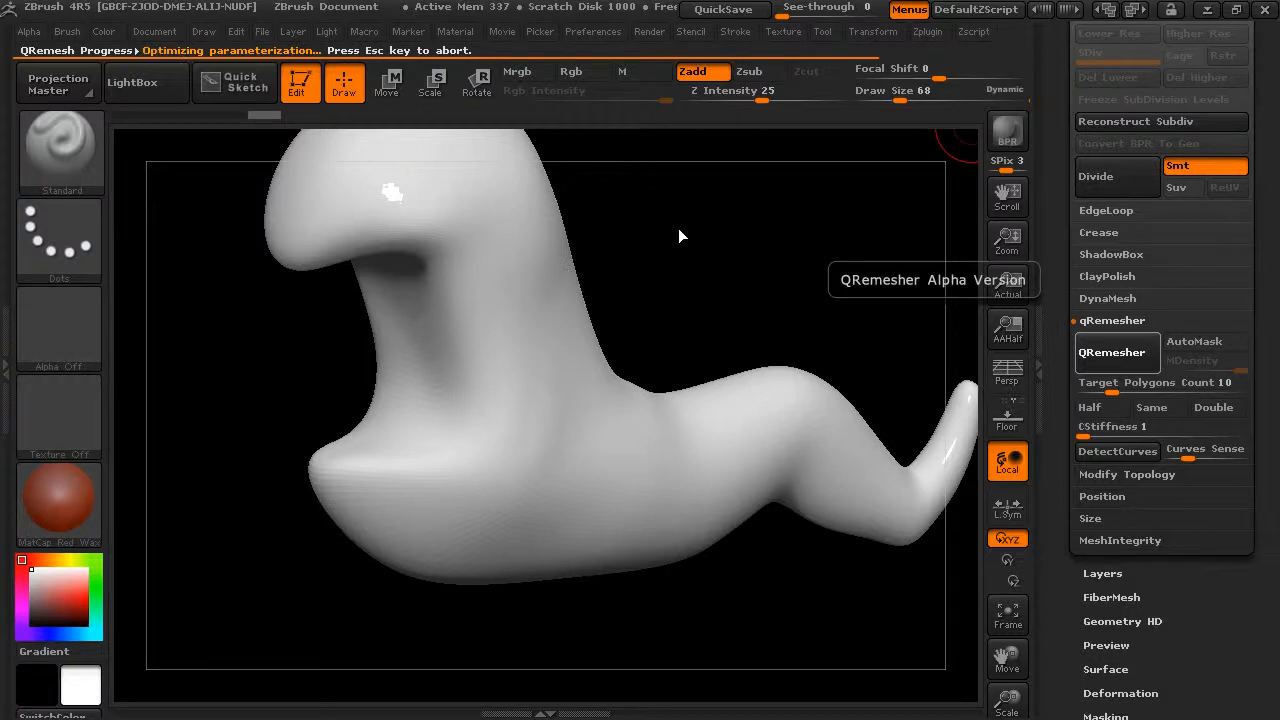
{"action": "left_click_drag", "start_coordinate": [781, 278], "coordinate": [755, 267]}
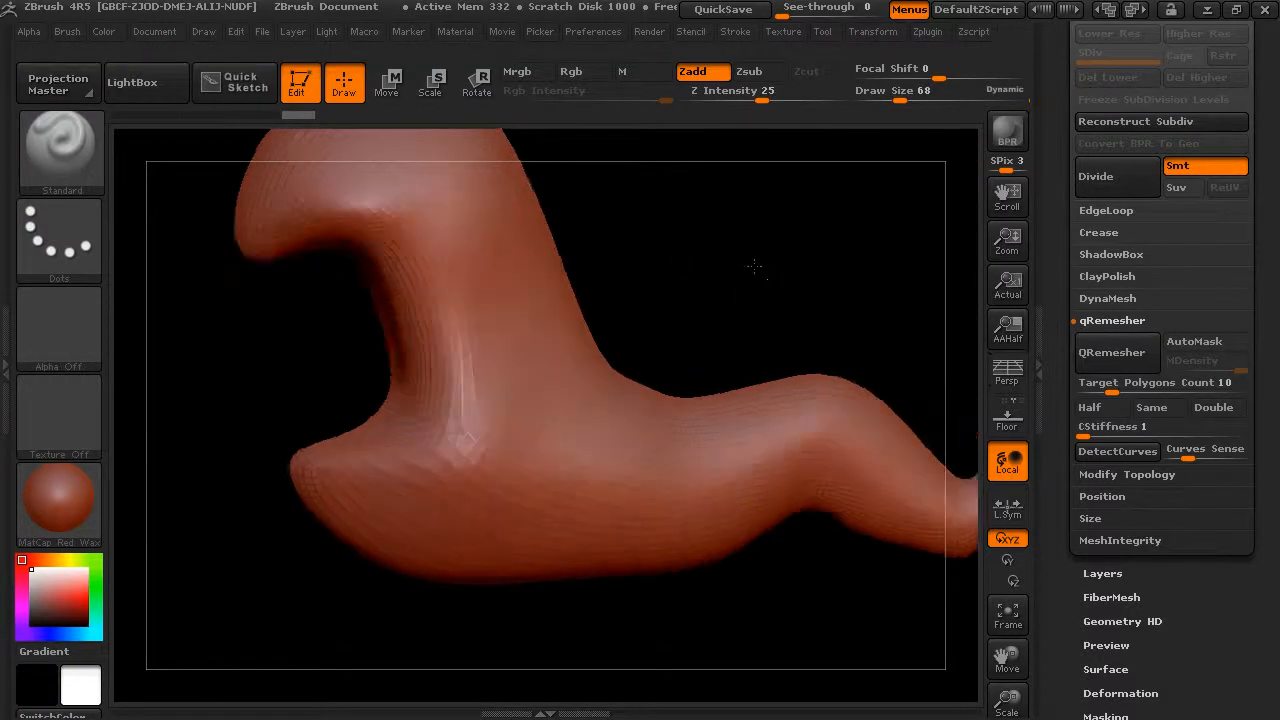
{"action": "left_click_drag", "start_coordinate": [778, 310], "coordinate": [813, 317]}
Step: Turn on the PolyFrame display and inspect the remeshed topology around the mouth and body
{"action": "left_click", "coordinate": [887, 35]}
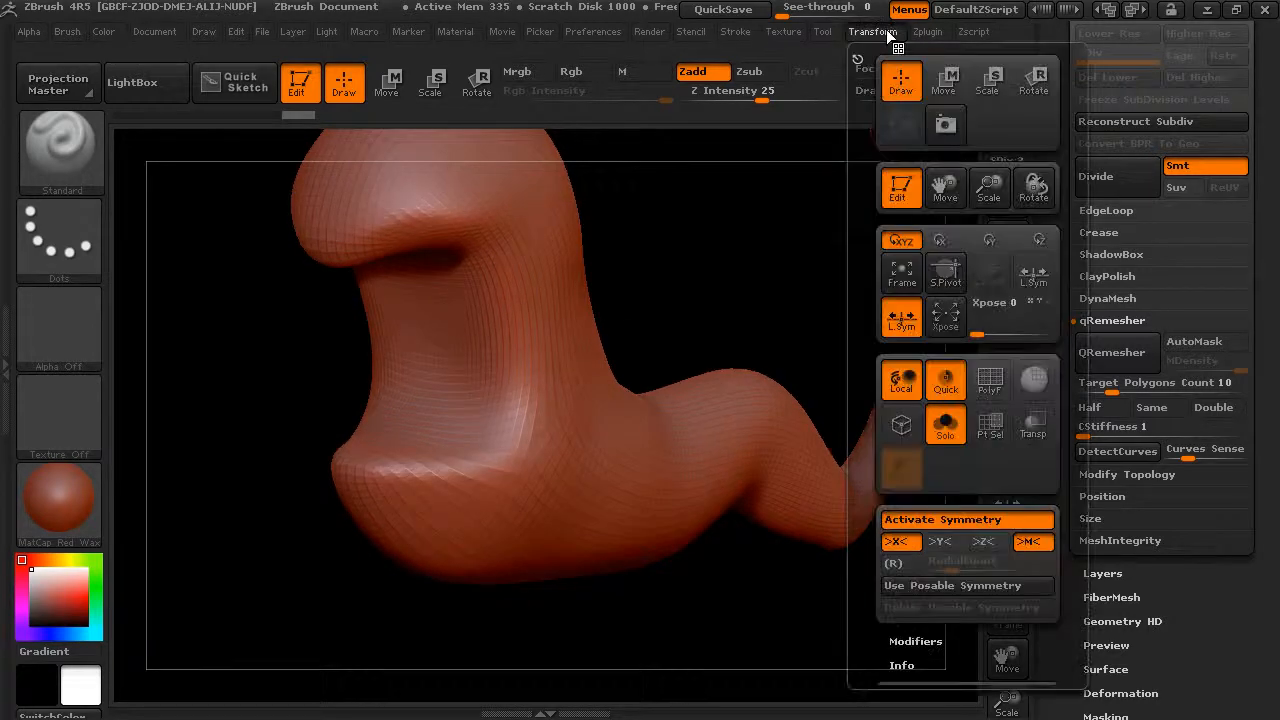
{"action": "left_click", "coordinate": [994, 389]}
{"action": "left_click_drag", "start_coordinate": [705, 343], "coordinate": [626, 360]}
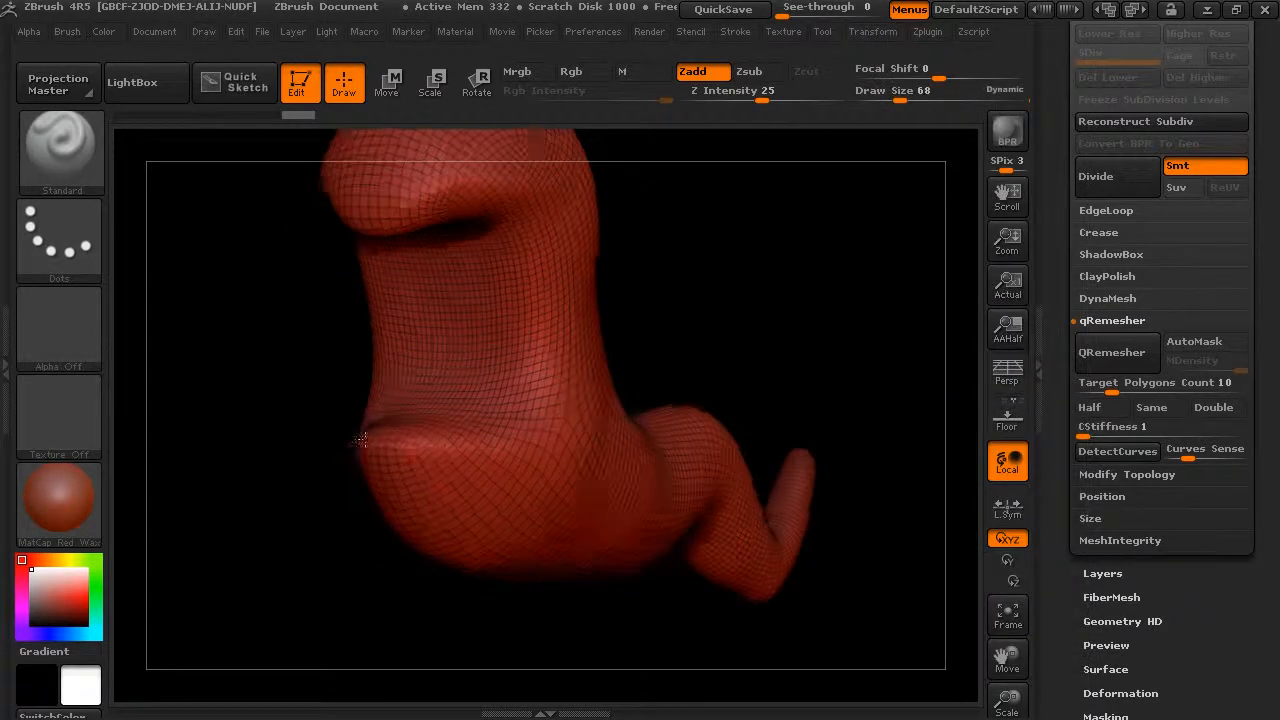
{"action": "left_click_drag", "start_coordinate": [730, 274], "coordinate": [789, 271]}
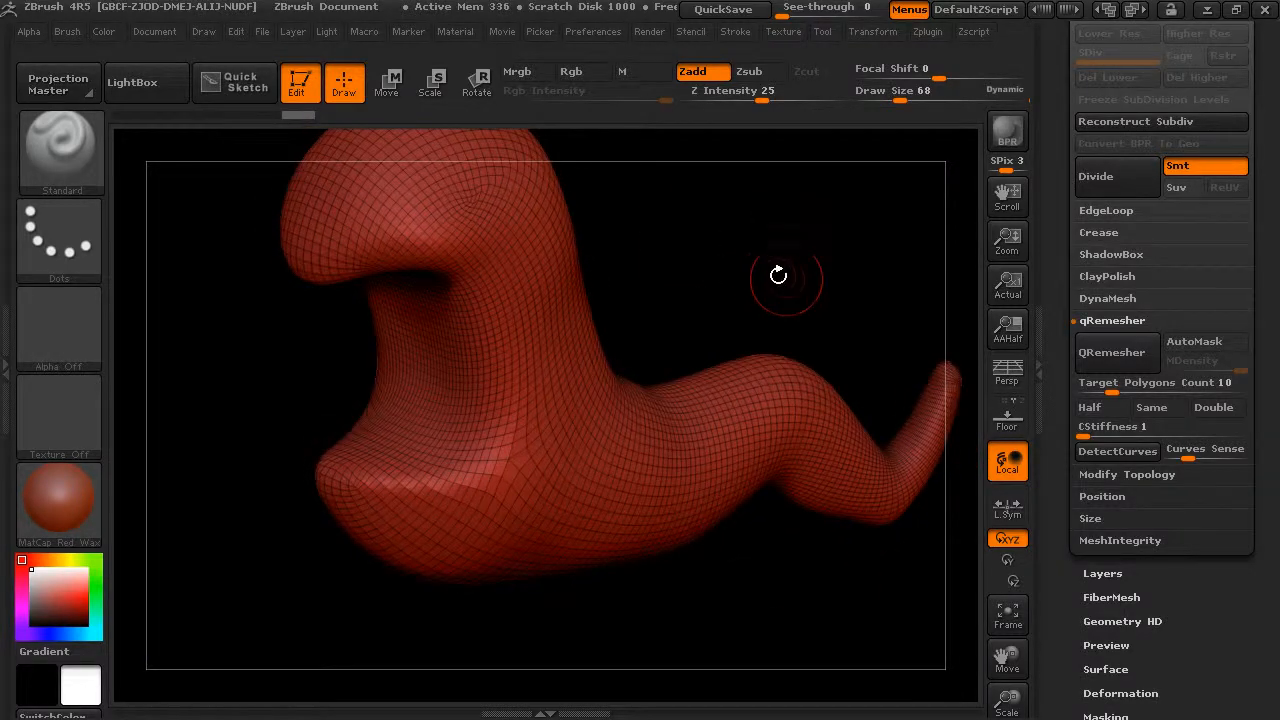
Step: Undo the QRemesher operation and the deletion of the lower subdivision levels on the 19_end mesh
{"action": "left_click_drag", "start_coordinate": [1068, 212], "coordinate": [1073, 412]}
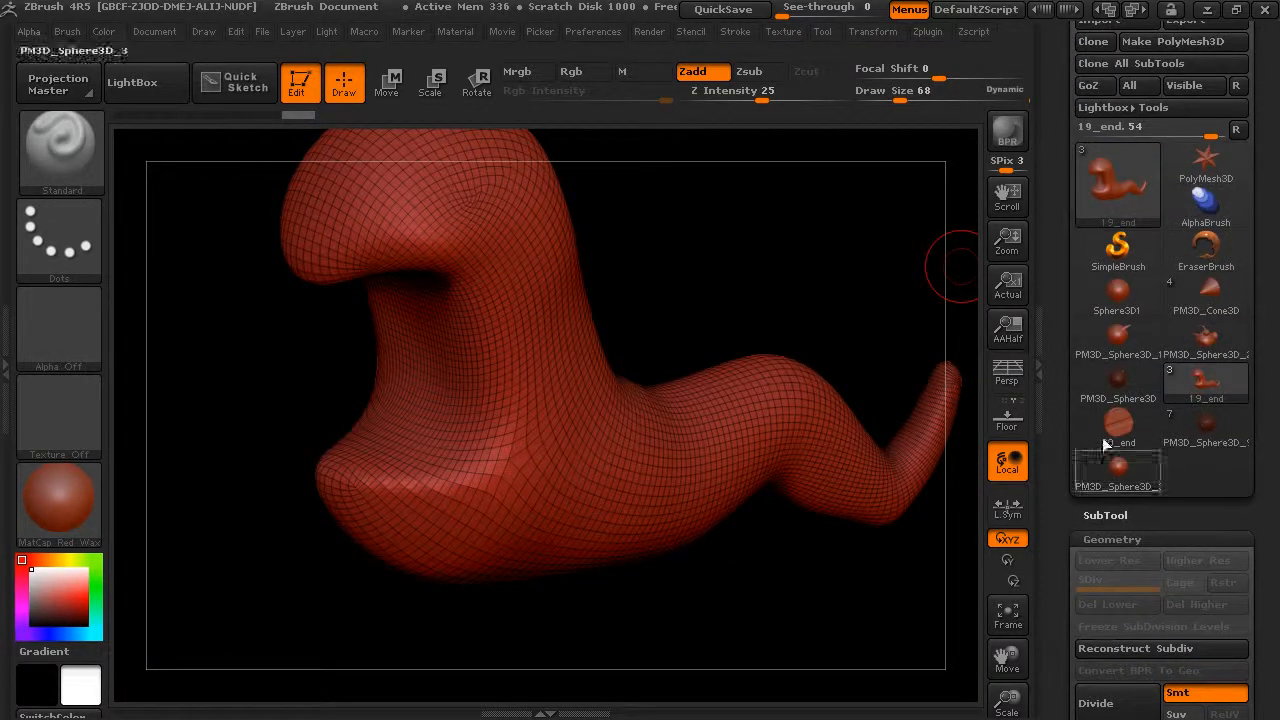
{"action": "left_click", "coordinate": [1124, 515]}
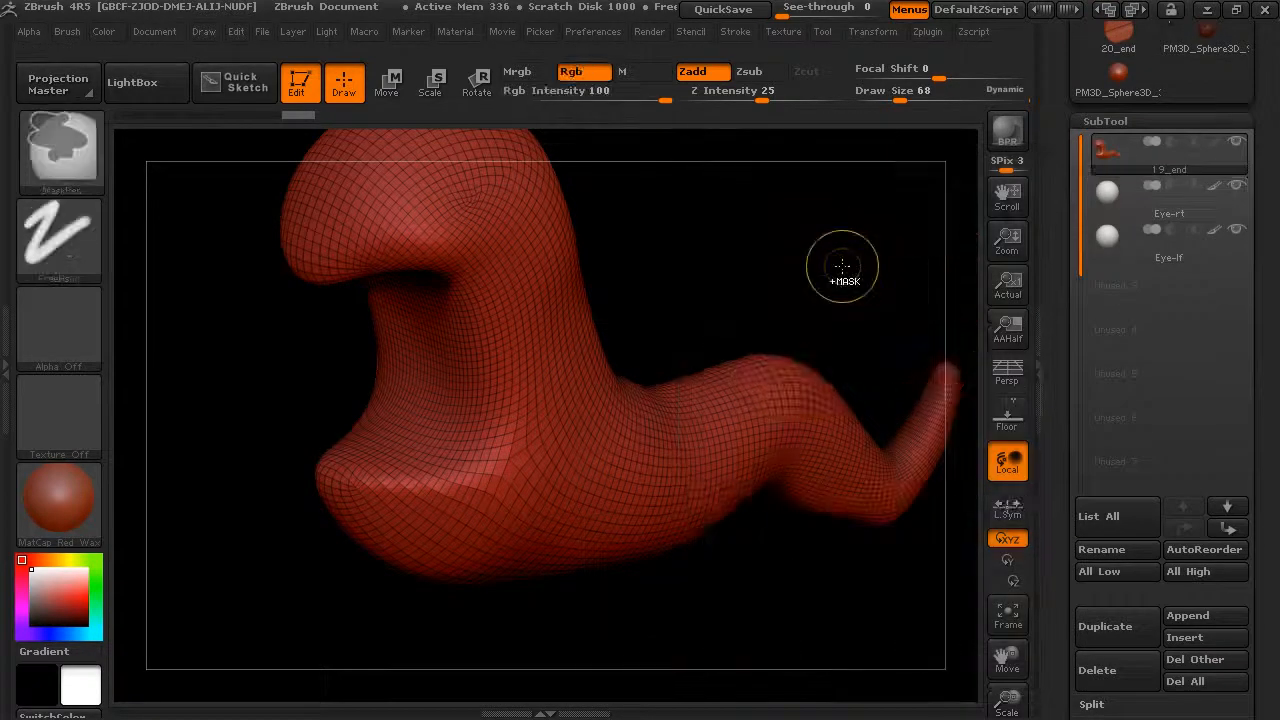
{"action": "key", "text": "shift+f"}
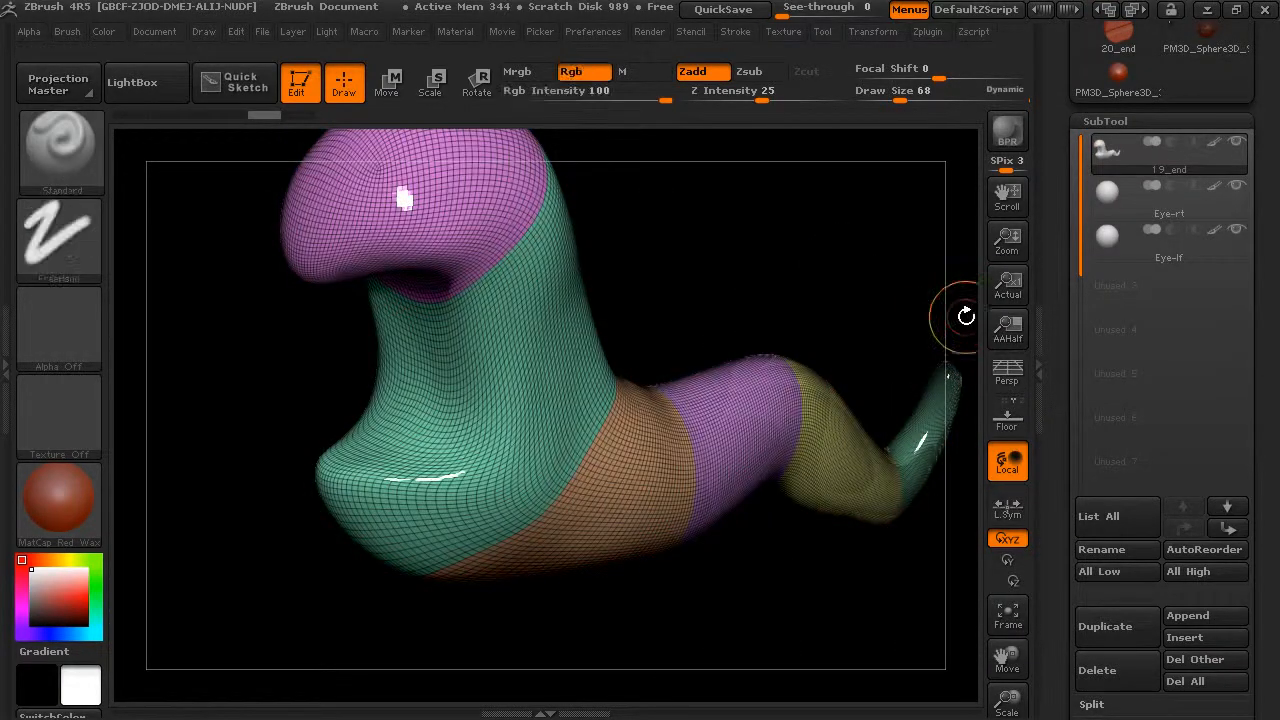
{"action": "key", "text": "shift+d"}
{"action": "left_click_drag", "start_coordinate": [1057, 366], "coordinate": [1058, 187]}
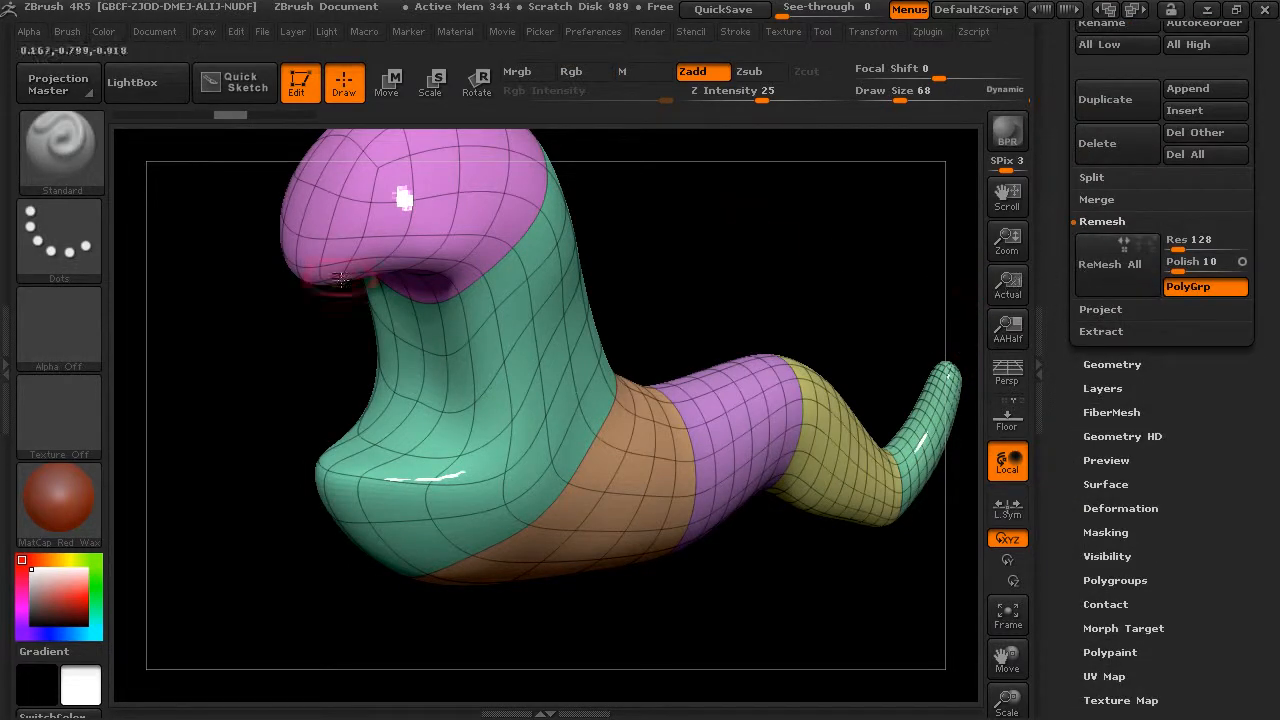
Step: With the QRemesherGuides brush, draw one guide curve along the mouth's inner edge and a second around it from the head to the belly
{"action": "left_click", "coordinate": [95, 170]}
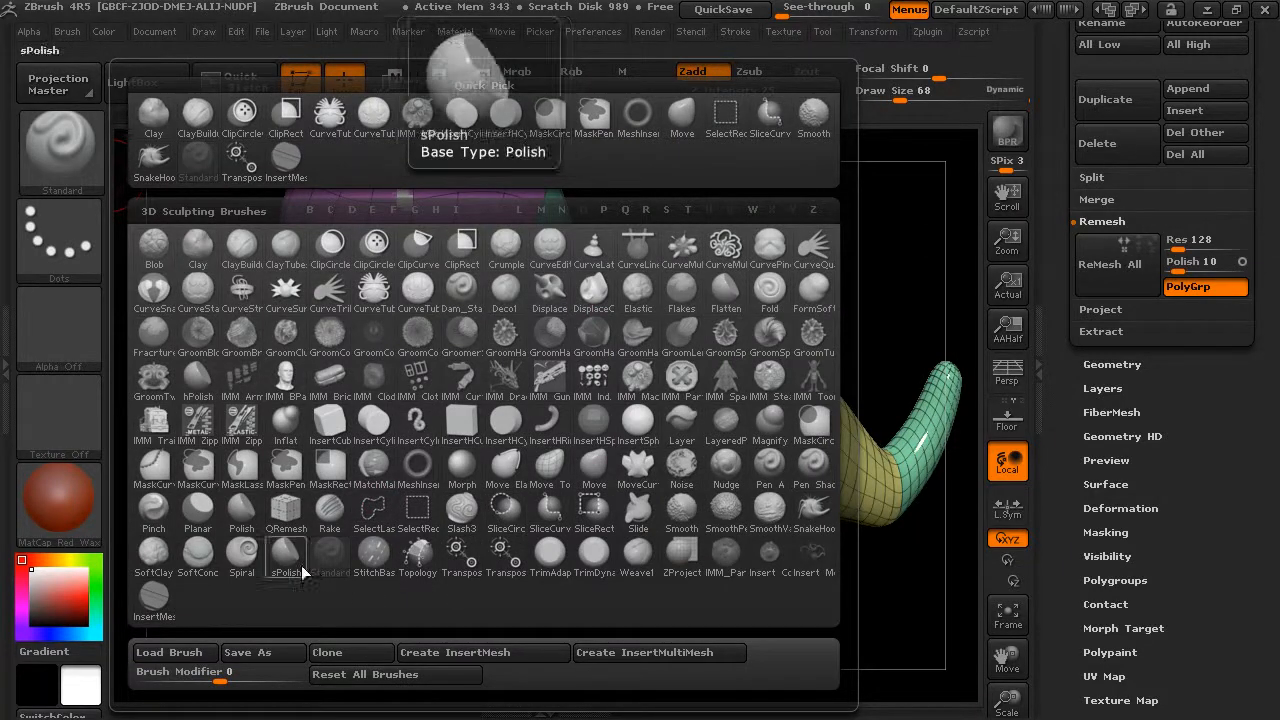
{"action": "left_click", "coordinate": [286, 510]}
{"action": "left_click_drag", "start_coordinate": [629, 253], "coordinate": [432, 172]}
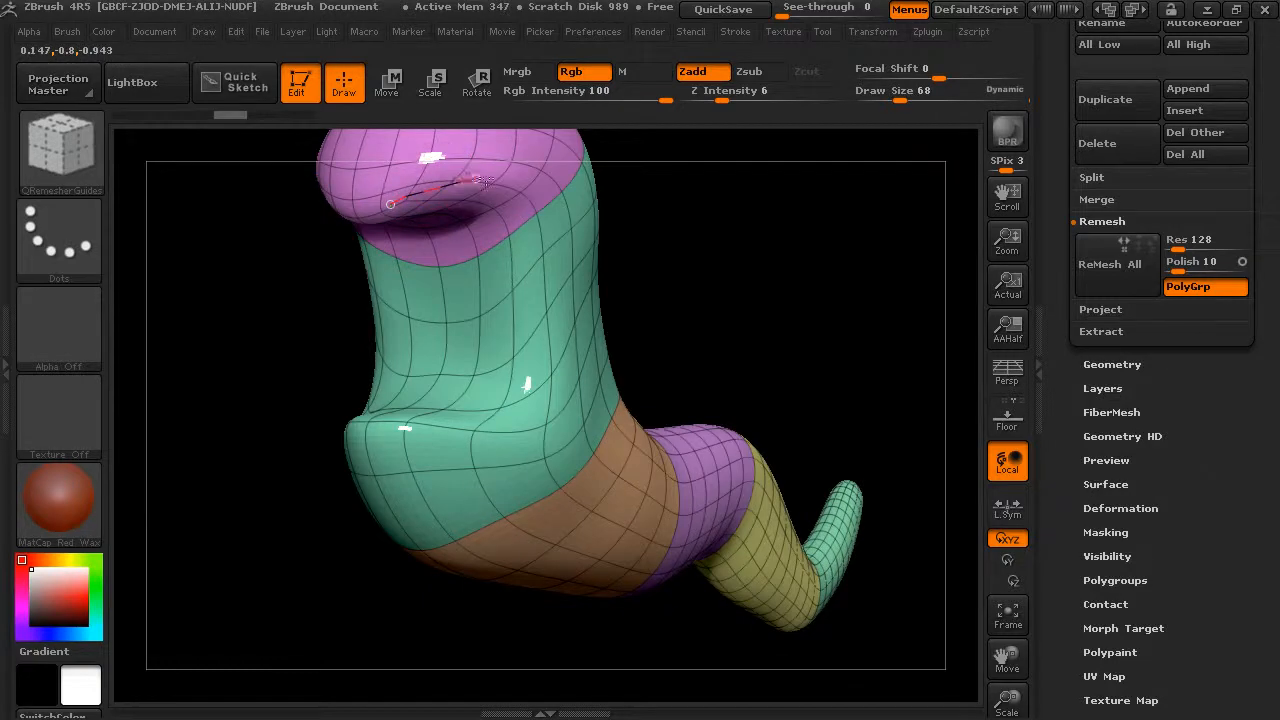
{"action": "mouse_move", "coordinate": [532, 354]}
{"action": "left_mouse_down"}
{"action": "mouse_move", "coordinate": [465, 432]}
{"action": "mouse_move", "coordinate": [431, 421]}
{"action": "left_mouse_up"}
{"action": "left_click_drag", "start_coordinate": [720, 336], "coordinate": [585, 380]}
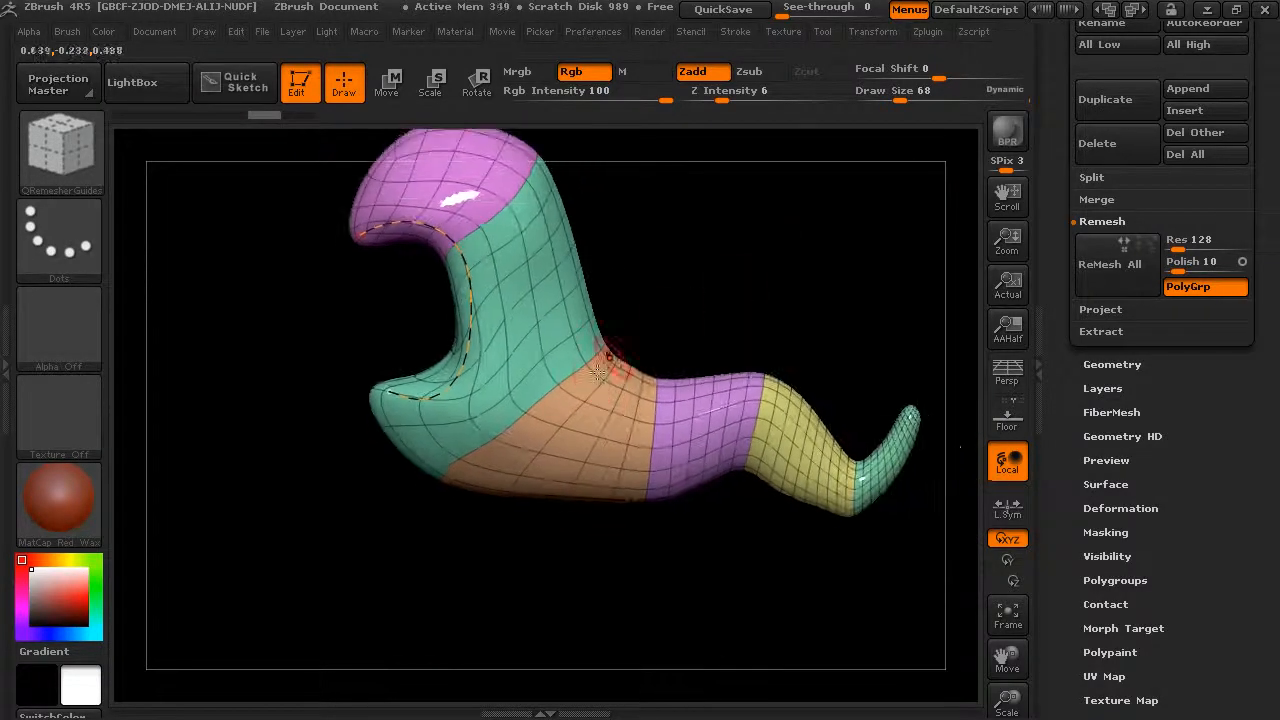
{"action": "mouse_move", "coordinate": [397, 180]}
{"action": "left_mouse_down"}
{"action": "mouse_move", "coordinate": [492, 186]}
{"action": "mouse_move", "coordinate": [545, 300]}
{"action": "mouse_move", "coordinate": [502, 440]}
{"action": "left_mouse_up"}
{"action": "left_click_drag", "start_coordinate": [704, 350], "coordinate": [767, 283]}
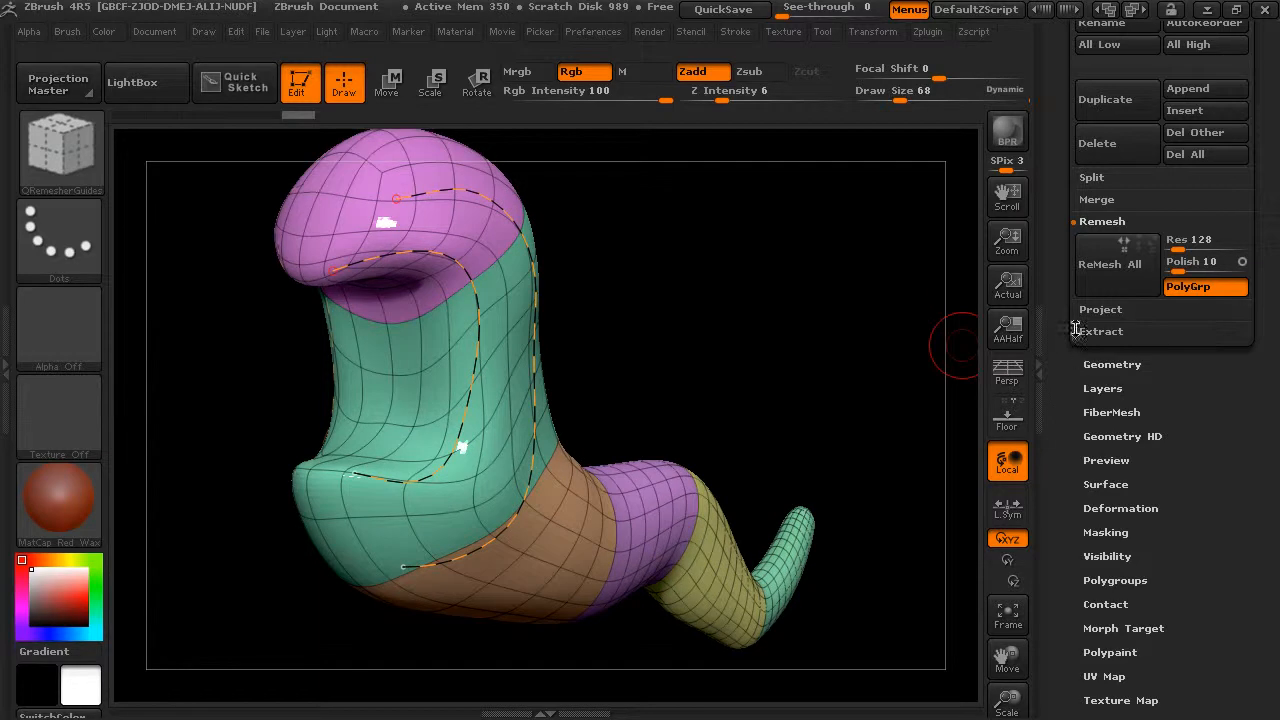
Step: Collapse the Remesh settings and set the QRemesher curve stiffness to 33 in the 19_end mesh's geometry settings
{"action": "scroll", "coordinate": [1085, 340], "scroll_direction": "up", "scroll_amount": 3}
{"action": "left_click", "coordinate": [1100, 350]}
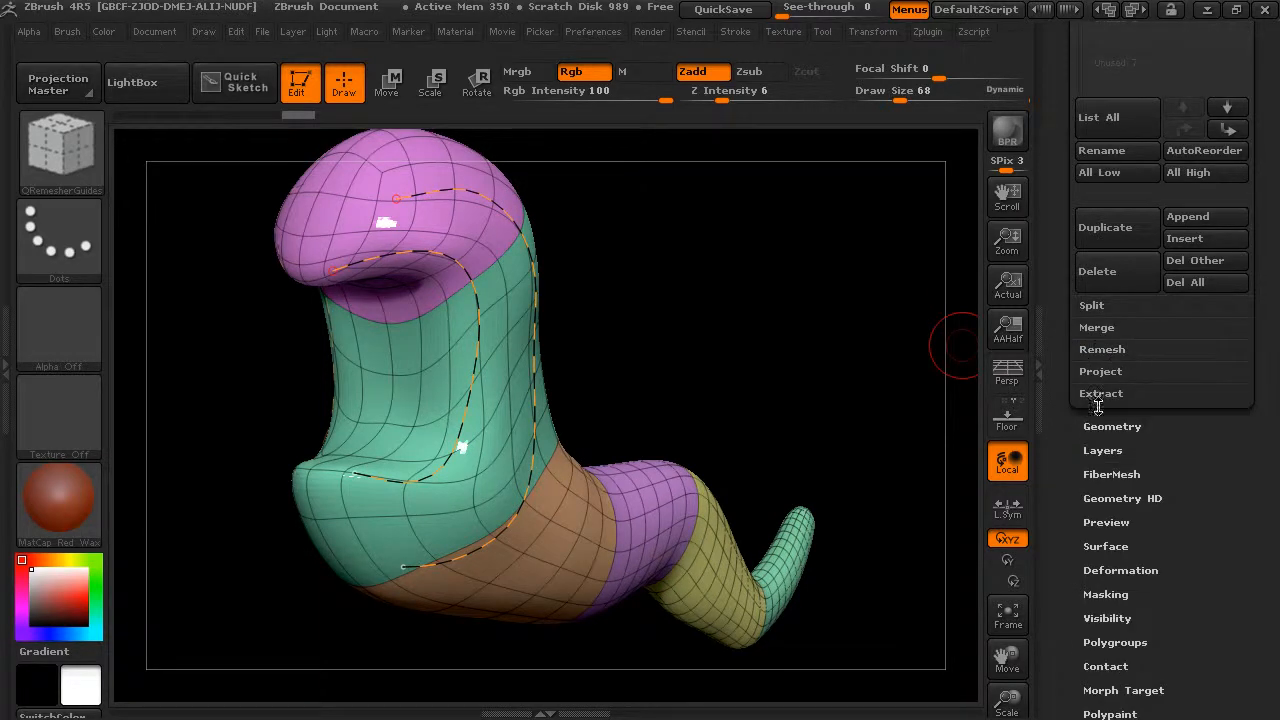
{"action": "scroll", "coordinate": [1072, 482], "scroll_direction": "up", "scroll_amount": 1}
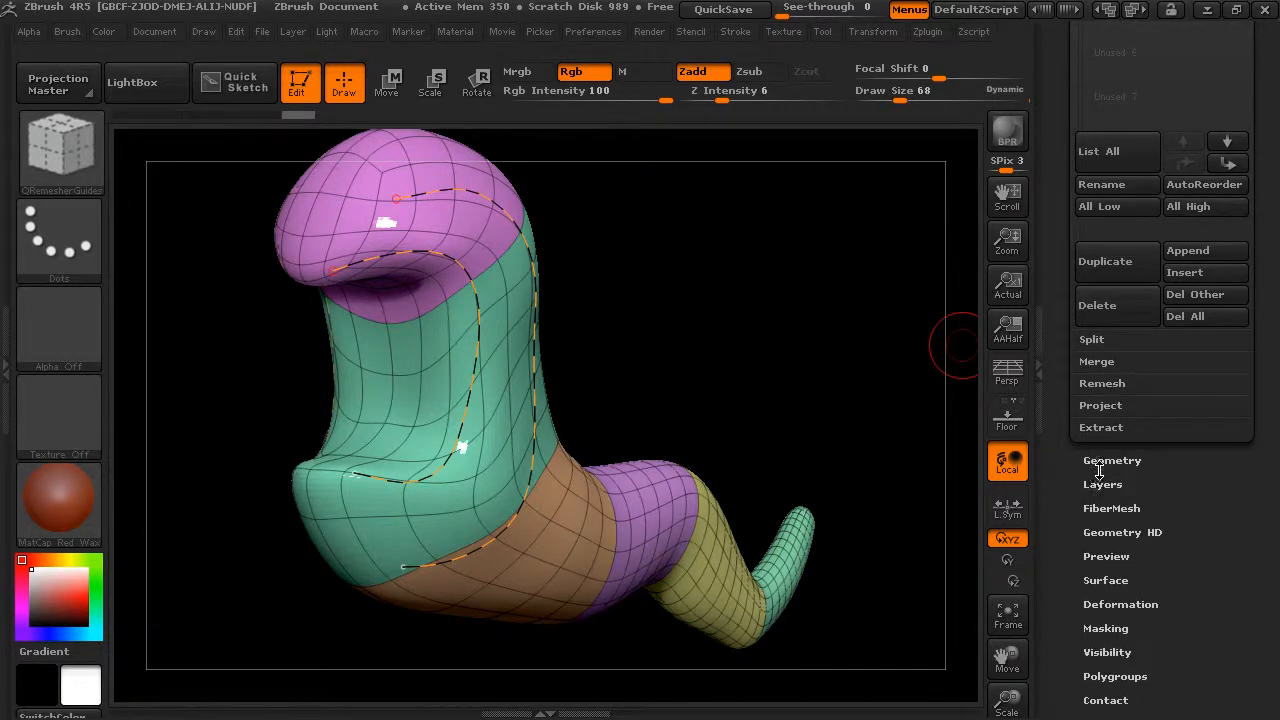
{"action": "left_click", "coordinate": [1105, 460]}
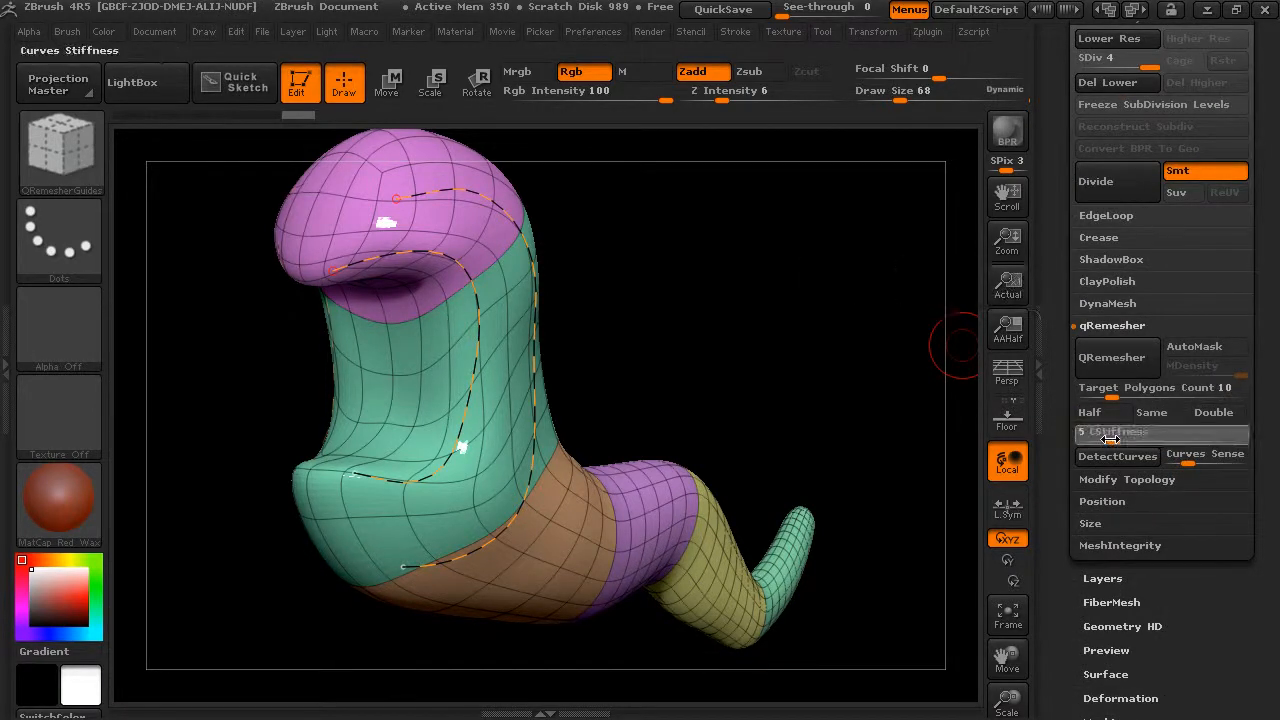
{"action": "left_click_drag", "start_coordinate": [1138, 441], "coordinate": [1151, 433]}
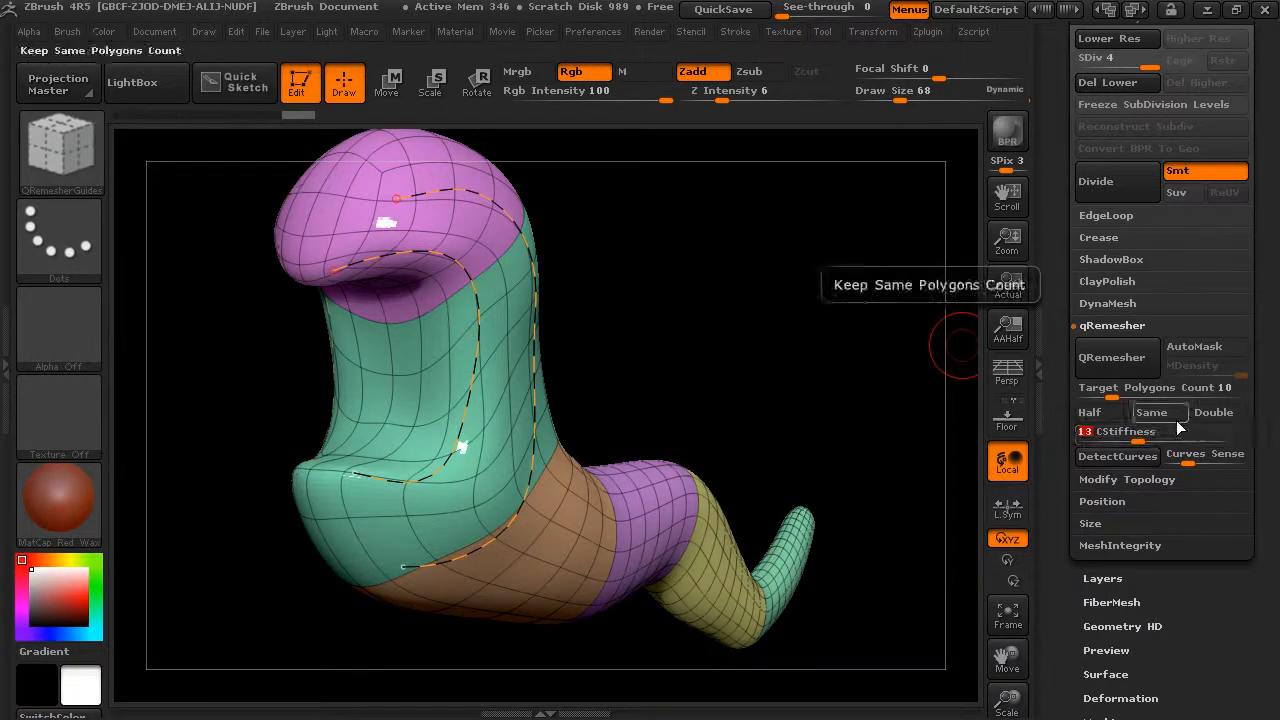
{"action": "left_click_drag", "start_coordinate": [1145, 438], "coordinate": [1175, 438]}
Step: Run QRemesher on the 19_end mesh using the guide curves and inspect the edge flow around the mouth and body
{"action": "left_click", "coordinate": [1120, 362]}
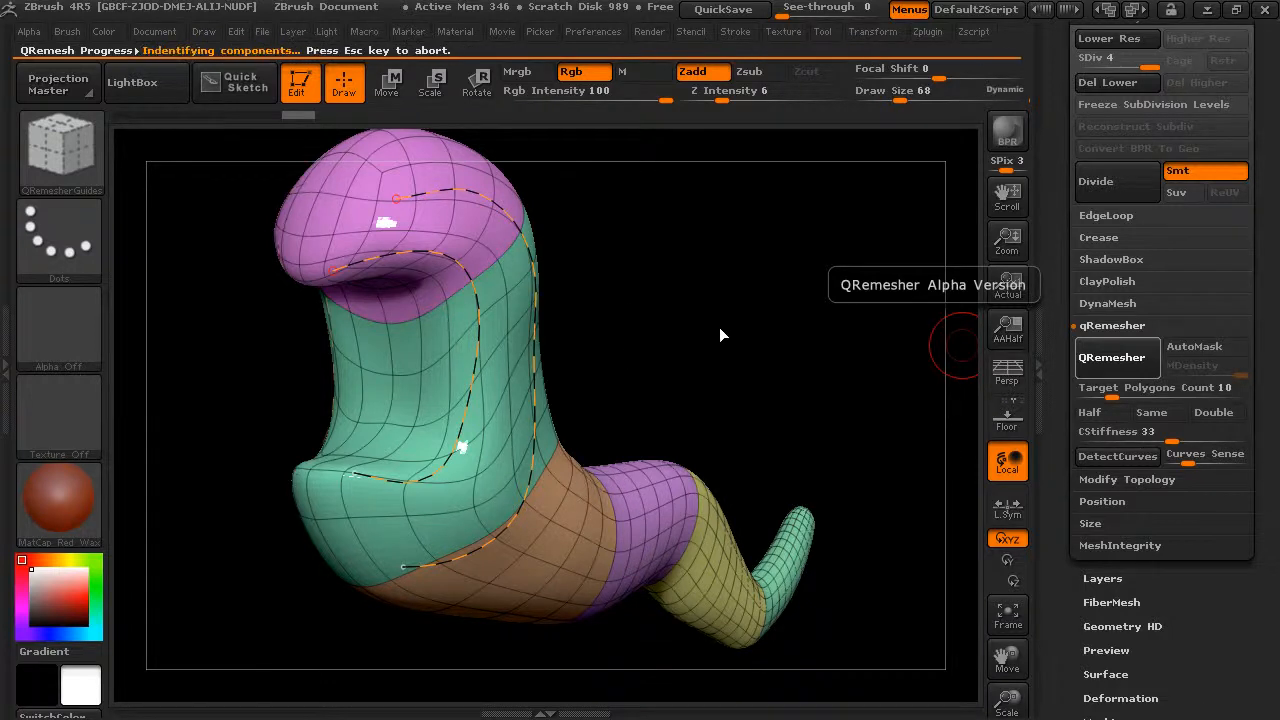
{"action": "left_click_drag", "start_coordinate": [765, 336], "coordinate": [699, 338]}
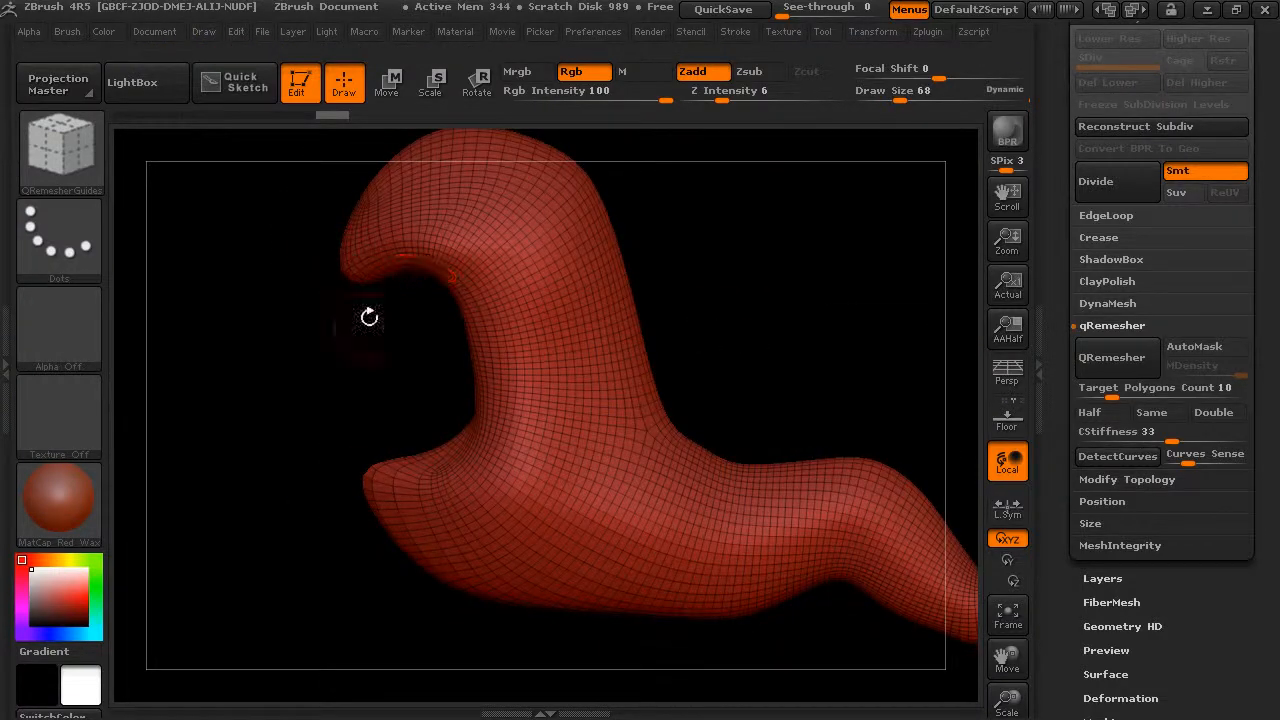
{"action": "left_click_drag", "start_coordinate": [390, 278], "coordinate": [442, 307]}
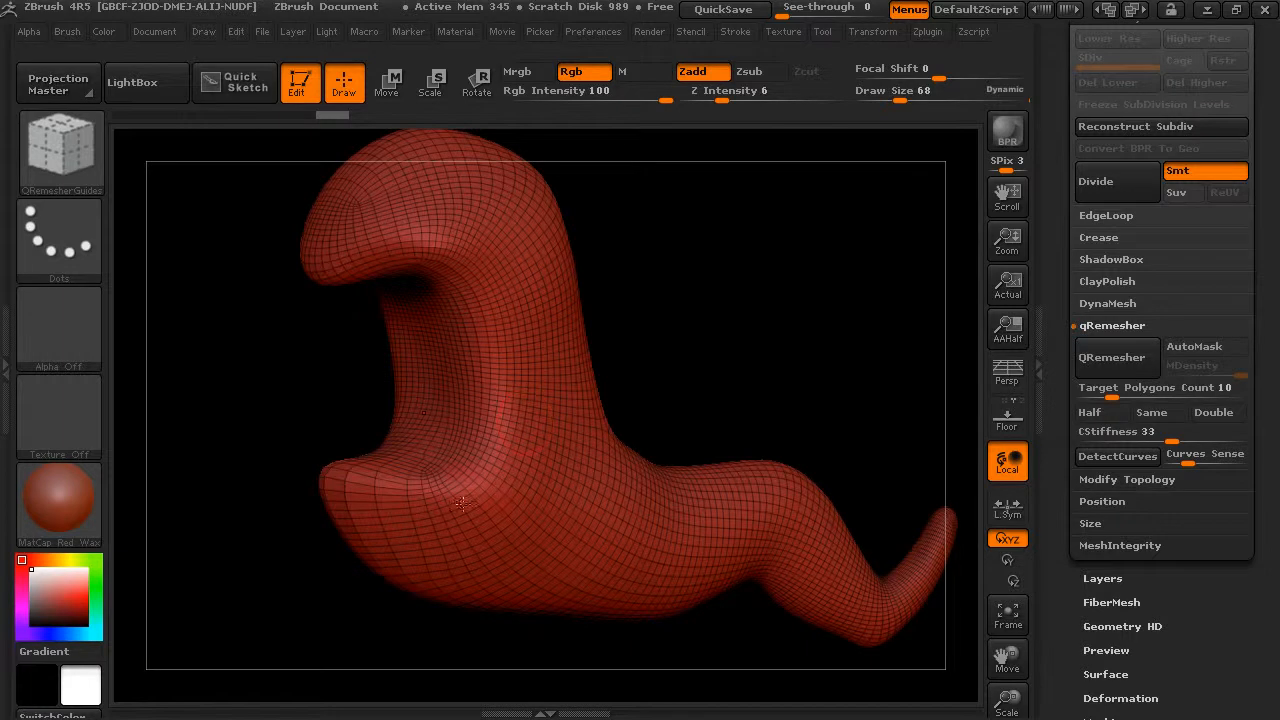
{"action": "left_click_drag", "start_coordinate": [730, 306], "coordinate": [700, 349]}
{"action": "left_click_drag", "start_coordinate": [780, 306], "coordinate": [736, 352]}
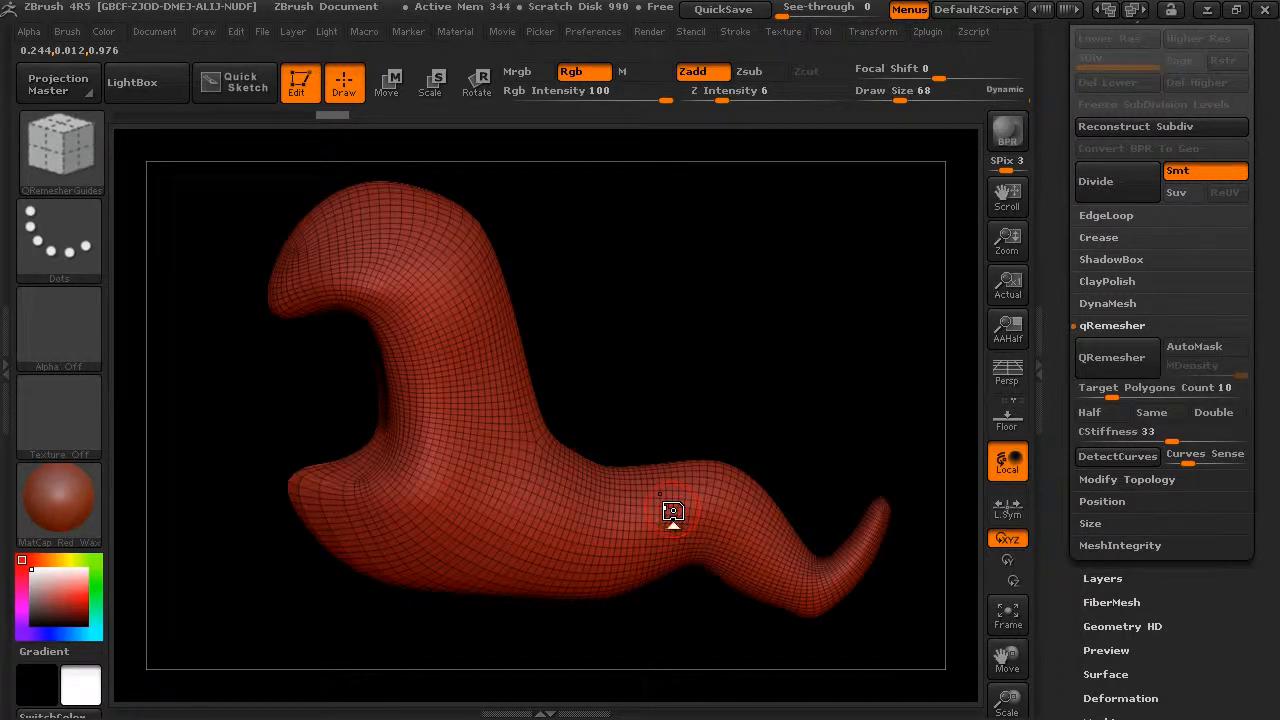
{"action": "scroll", "coordinate": [1090, 262], "scroll_direction": "up", "scroll_amount": 3}
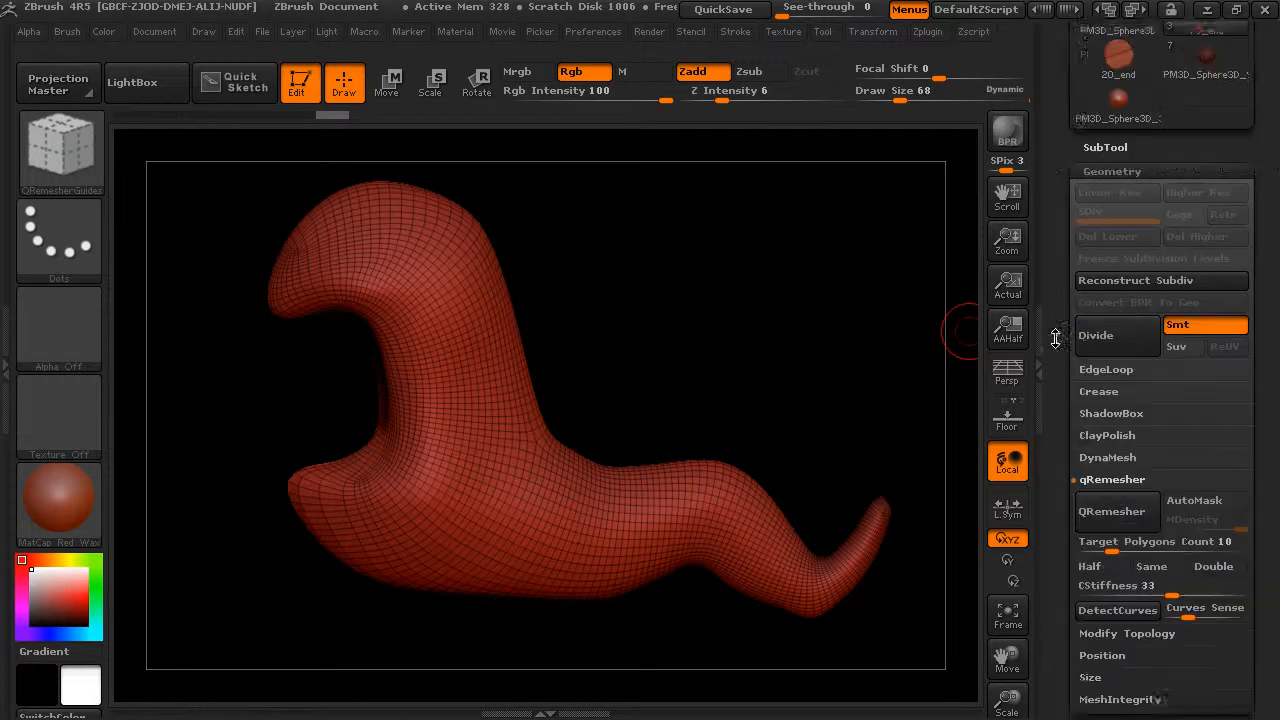